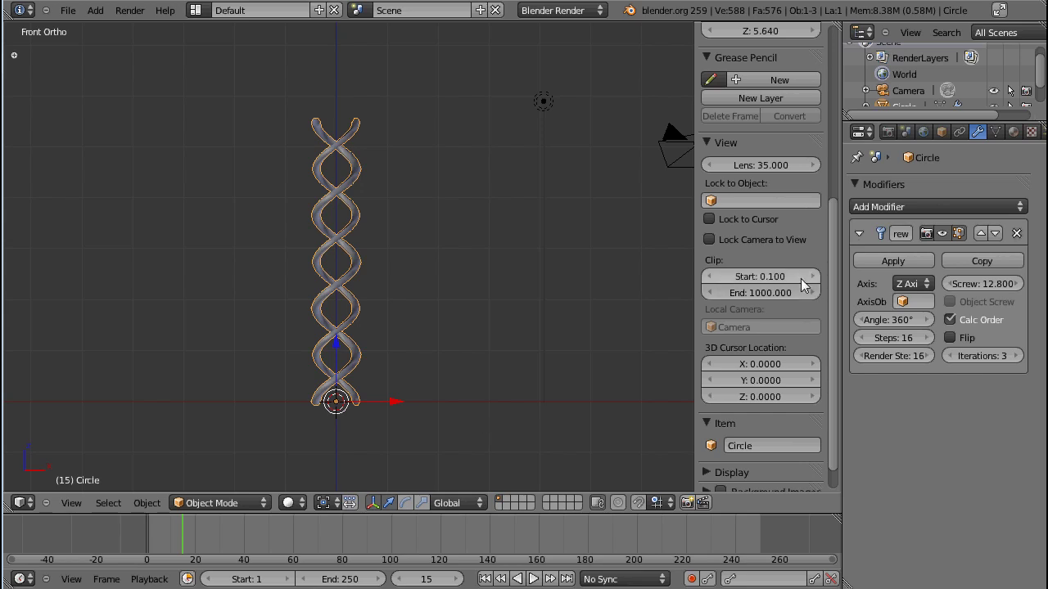
# Recentre the view on the helix and add a Bezier curve at the 3D cursor
pyautogui.click(917, 207)
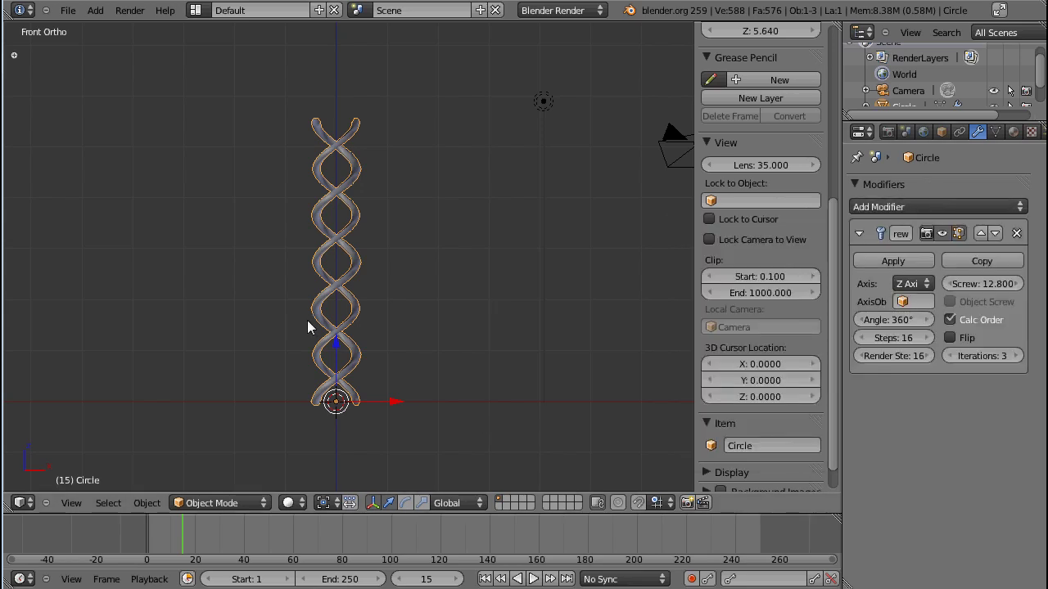
pyautogui.keyDown('shift'); pyautogui.scroll(-2, 419, 276); pyautogui.keyUp('shift')
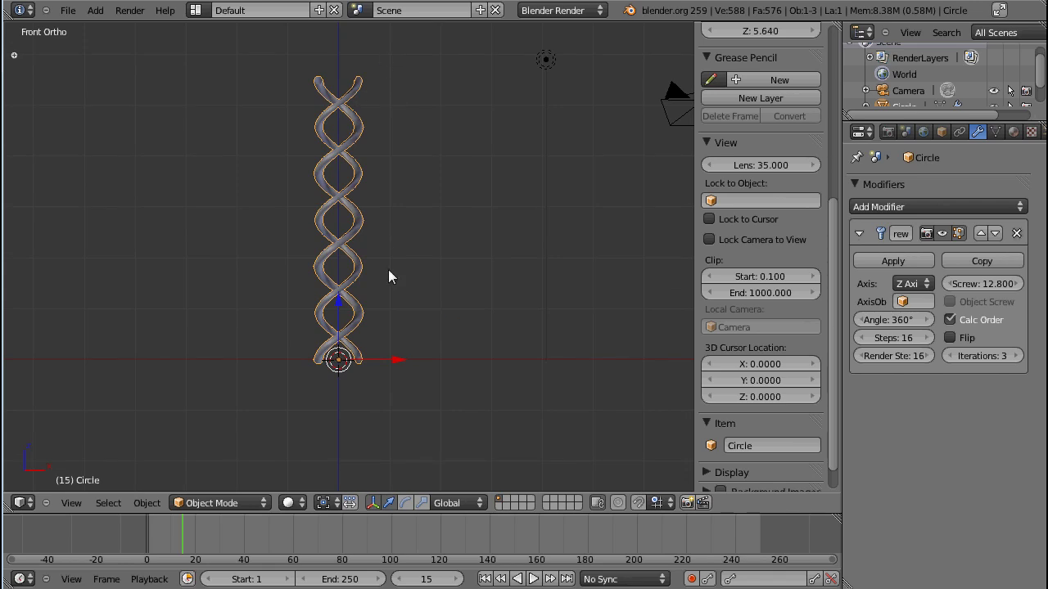
pyautogui.keyDown('shift'); pyautogui.moveTo(392, 277); pyautogui.dragTo(376, 289, button='middle'); pyautogui.keyUp('shift')
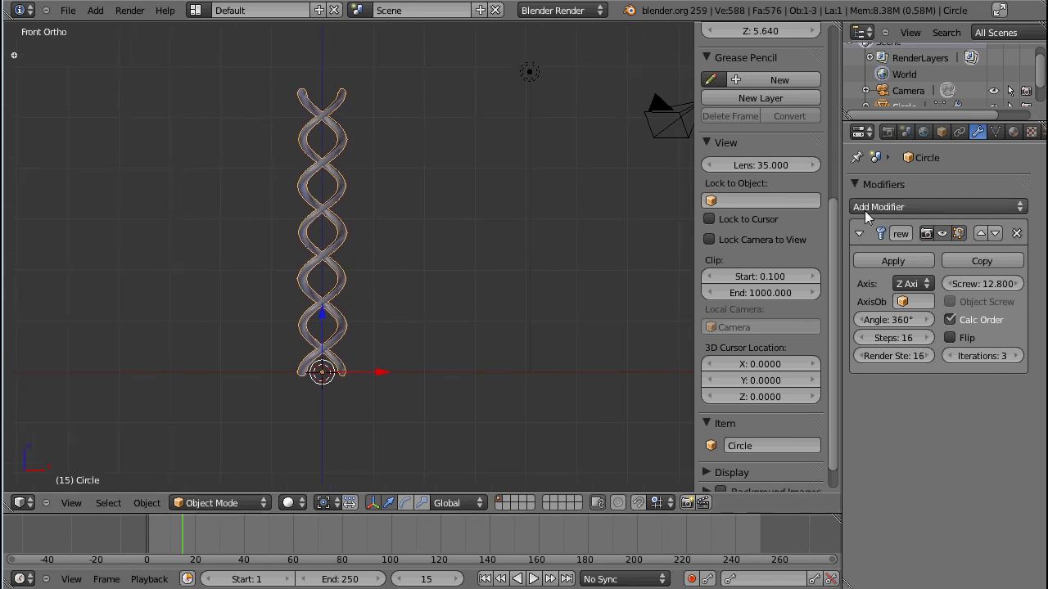
pyautogui.hotkey('shift', 'a')
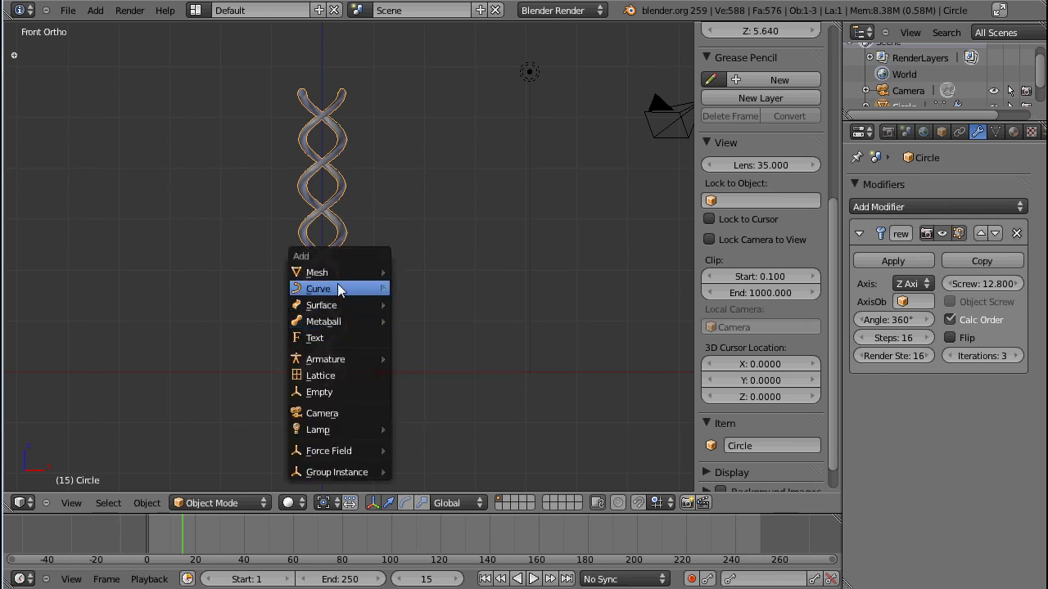
pyautogui.moveTo(338, 286)
pyautogui.click(434, 288)
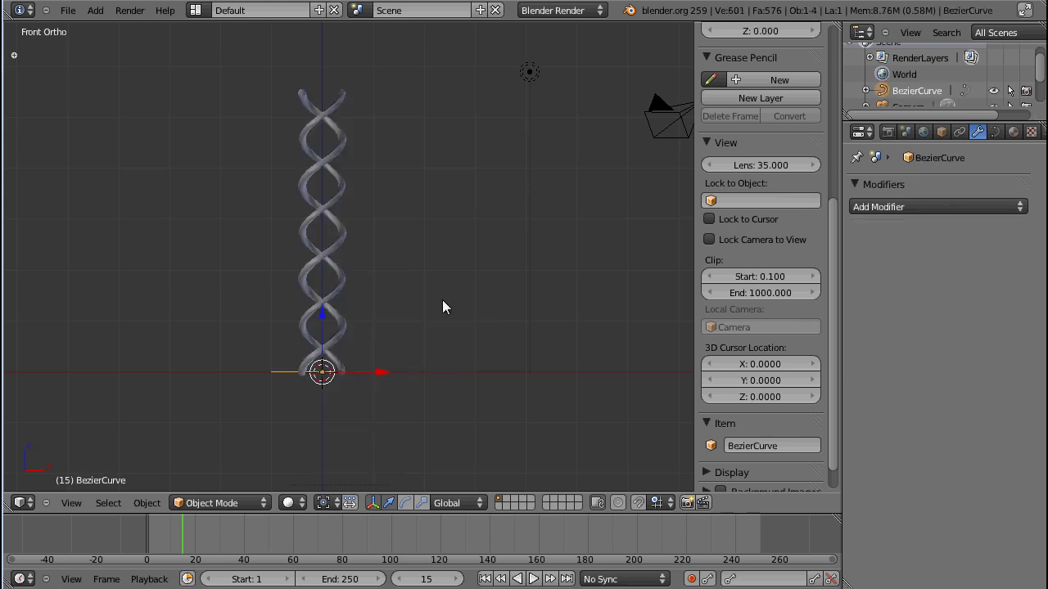
# Rotate the curve 90° upright with r90 and raise it along Z
pyautogui.write('r90')
pyautogui.press('Return')
pyautogui.press('g')
pyautogui.press('z')
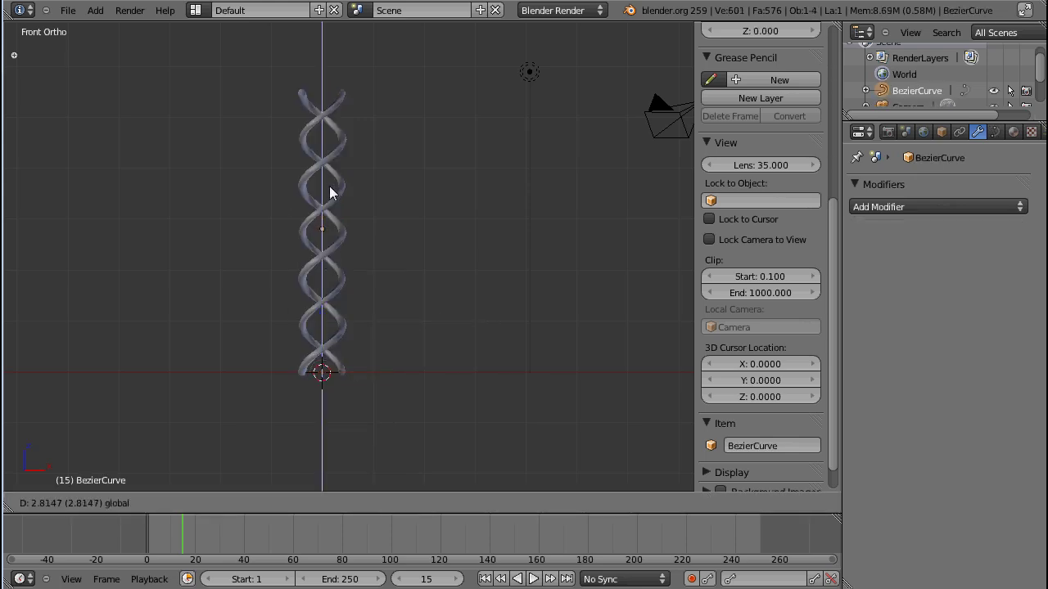
pyautogui.click(332, 205)
# In Right view, scale the curve up to span the helix's height
pyautogui.press('KP_3')
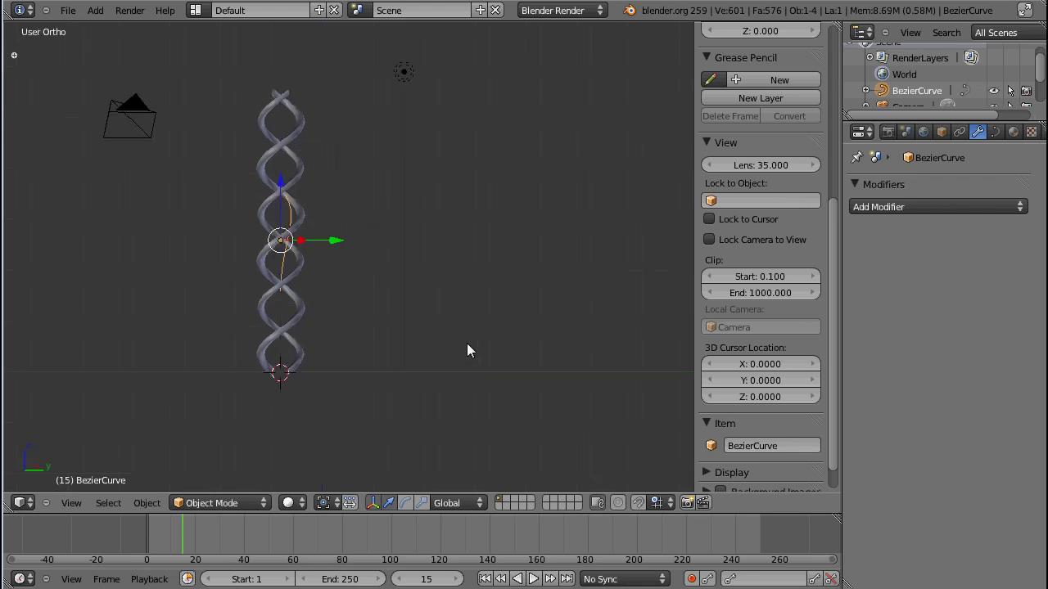
pyautogui.press('s')
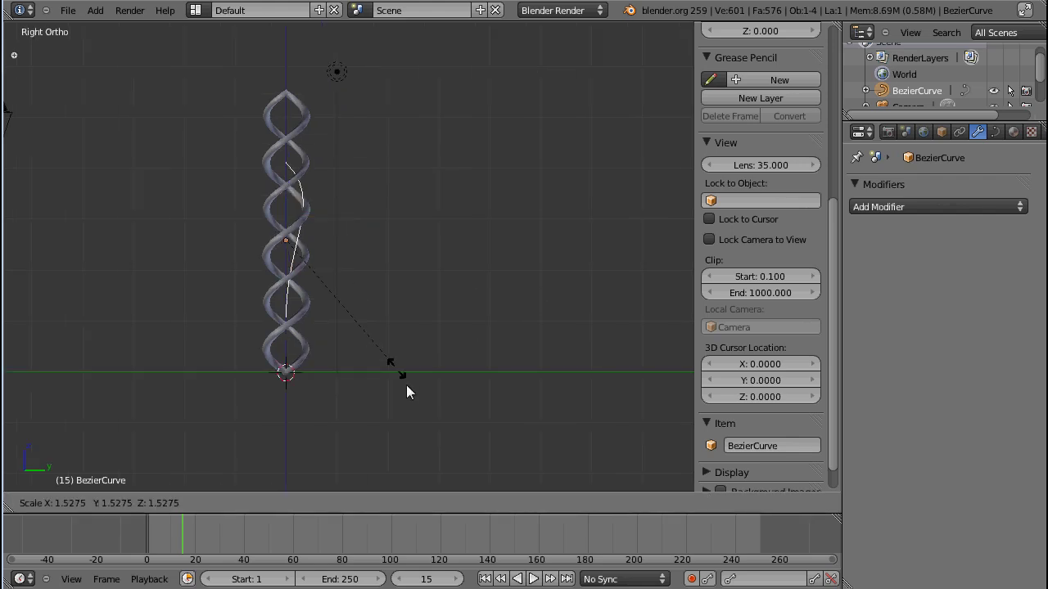
pyautogui.click(508, 465)
pyautogui.keyDown('shift'); pyautogui.scroll(2, 364, 314); pyautogui.keyUp('shift')
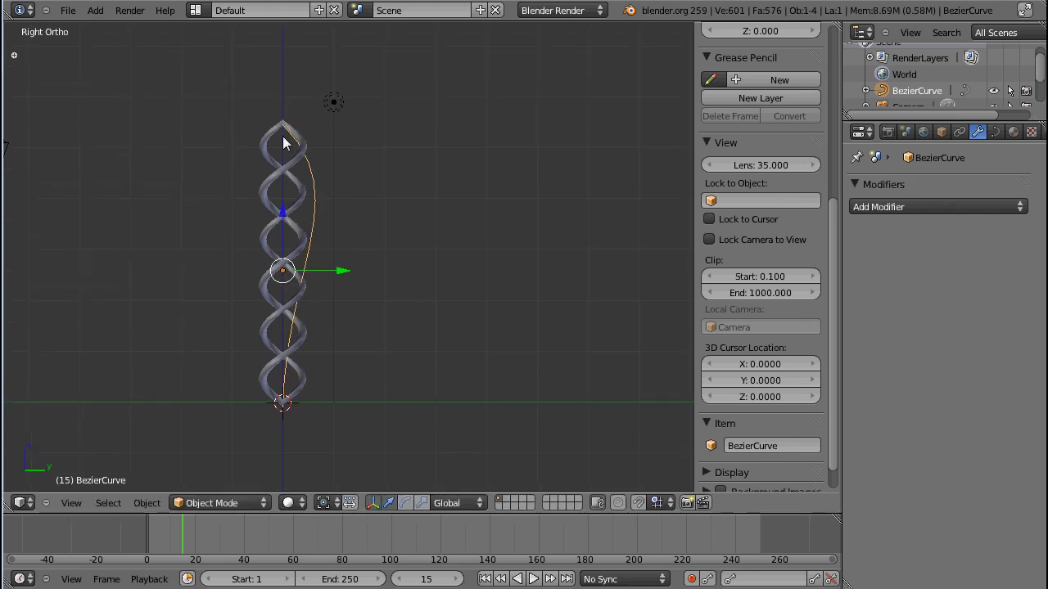
# Select the helix, apply its scale with Ctrl+A, then undo it
pyautogui.rightClick(311, 209)
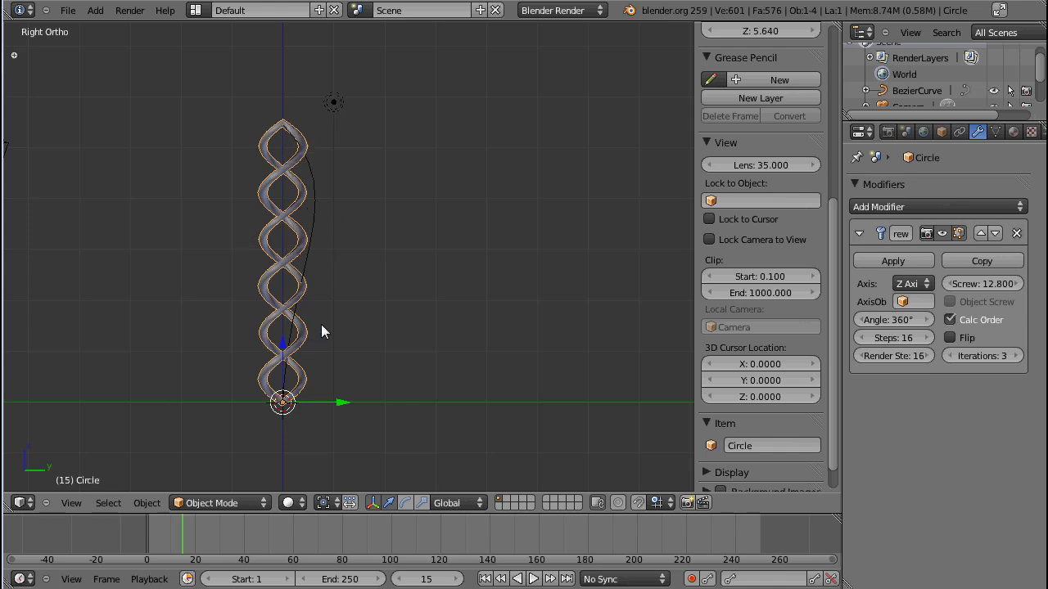
pyautogui.hotkey('ctrl', 'a')
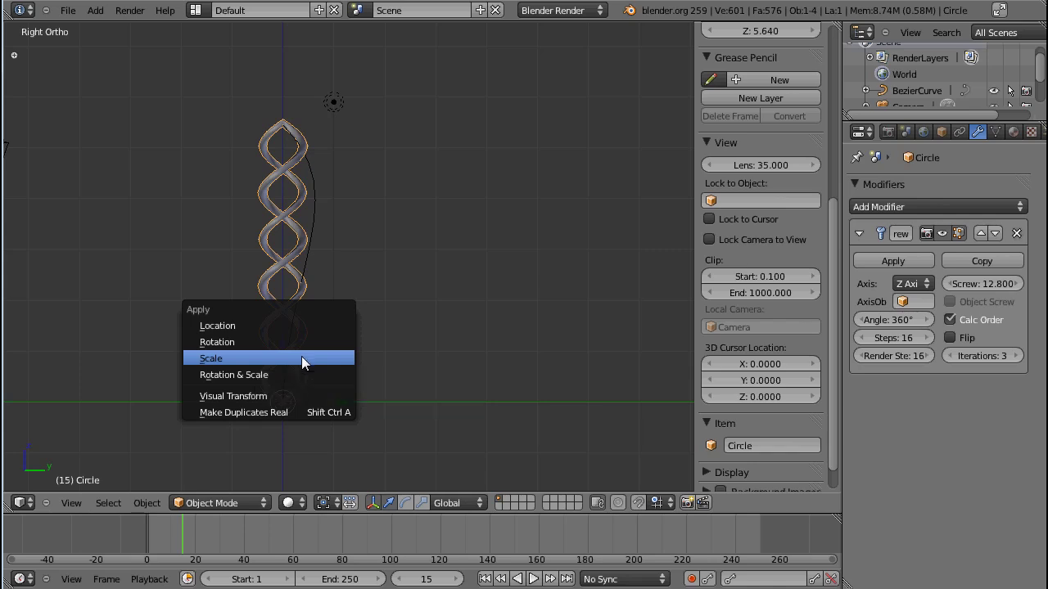
pyautogui.click(301, 357)
pyautogui.scroll(-2, 315, 245)
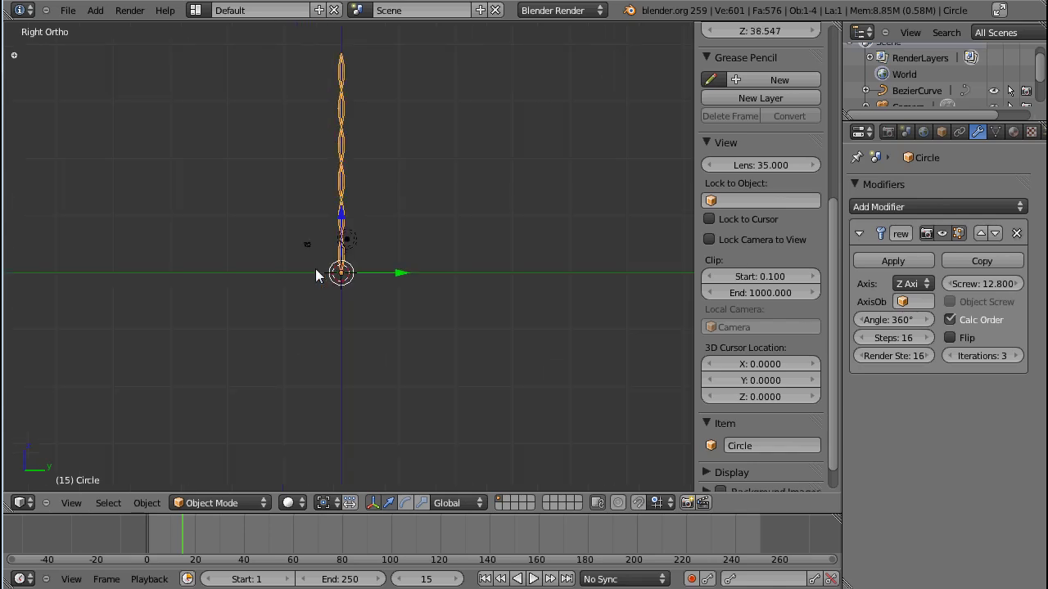
pyautogui.scroll(5, 315, 270)
pyautogui.hotkey('ctrl', 'z')
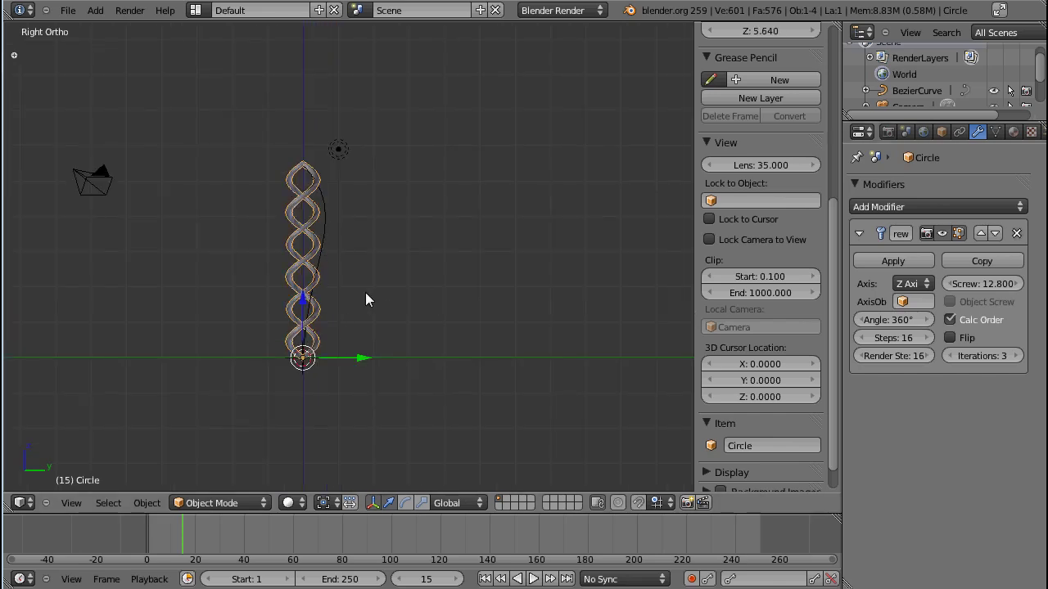
# Reselect the helix instead of the lamp and apply its scale again
pyautogui.rightClick(338, 149)
pyautogui.rightClick(304, 246)
pyautogui.hotkey('ctrl', 'a')
pyautogui.click(262, 239)
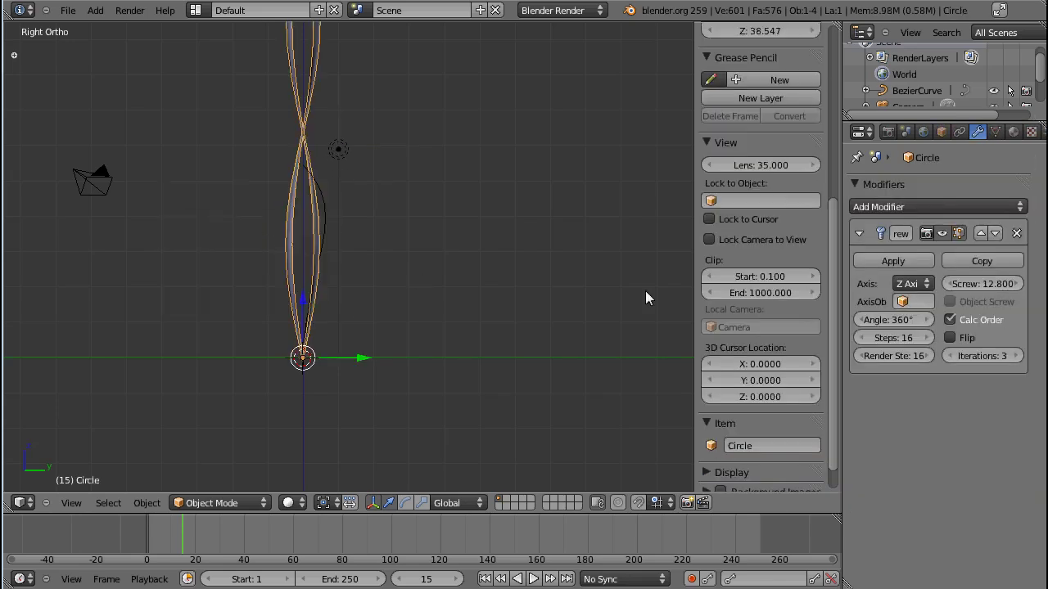
# Lower the Screw value from 12.800 to about 1.199, then step it up to 1.799
pyautogui.moveTo(995, 285)
pyautogui.mouseDown()
pyautogui.moveTo(970, 287)
pyautogui.moveTo(979, 286)
pyautogui.mouseUp()
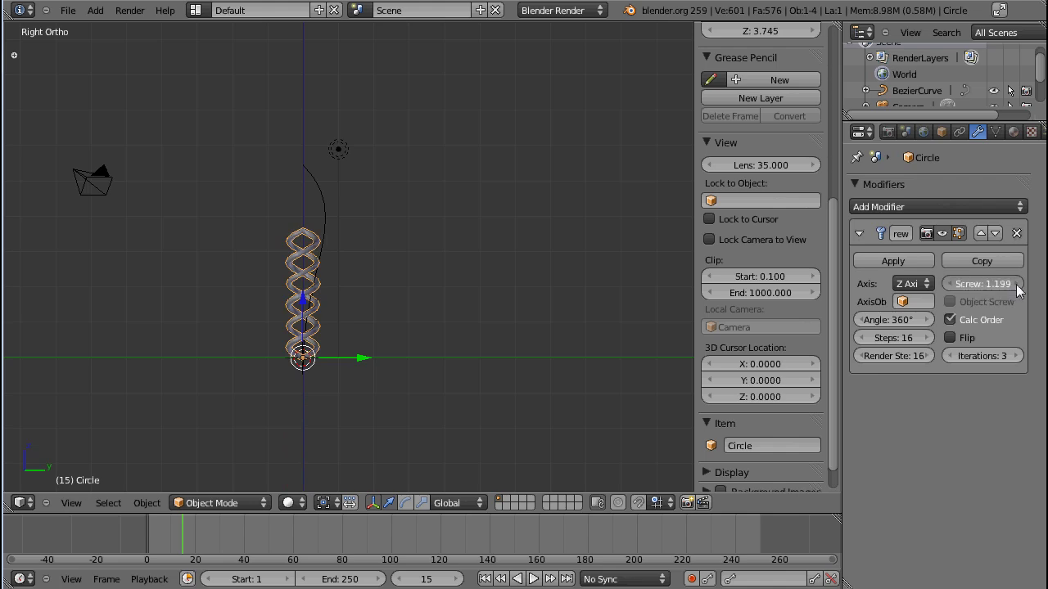
pyautogui.click(1018, 284)
pyautogui.click(1018, 284)
pyautogui.click(1018, 284)
pyautogui.click(1018, 284)
pyautogui.click(1019, 284)
pyautogui.click(1019, 284)
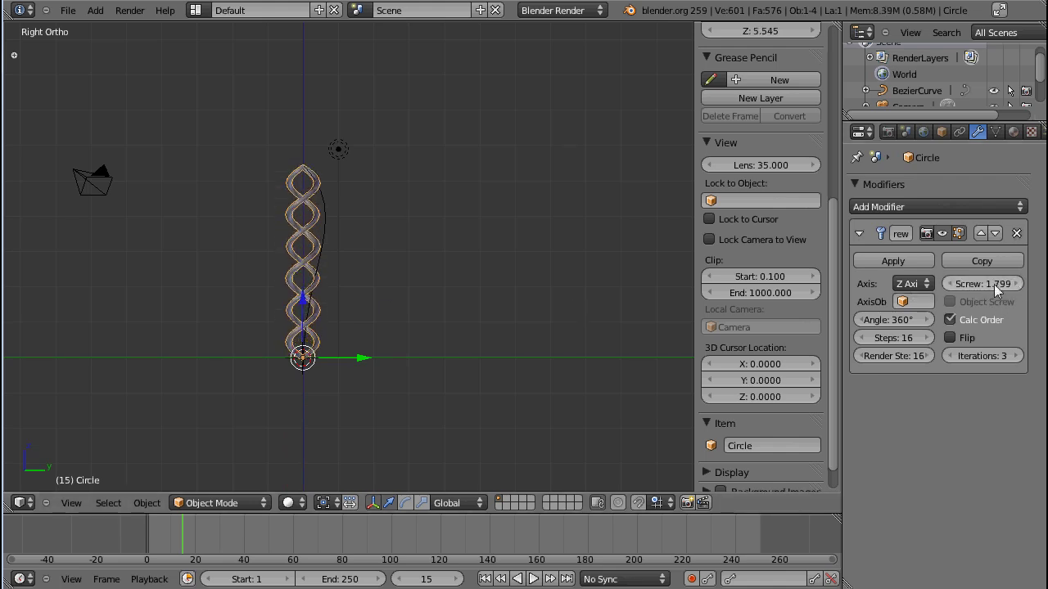
pyautogui.rightClick(340, 226)
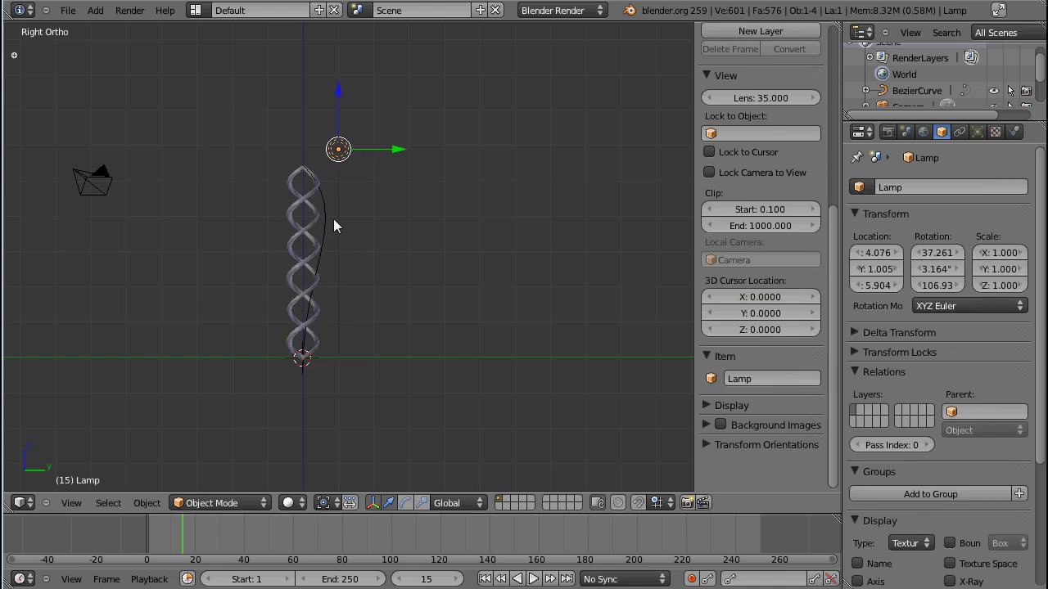
# Parent the helix to the Bezier curve with curve deformation
pyautogui.rightClick(333, 239)
pyautogui.scroll(5, 425, 396)
pyautogui.scroll(-4, 249, 270)
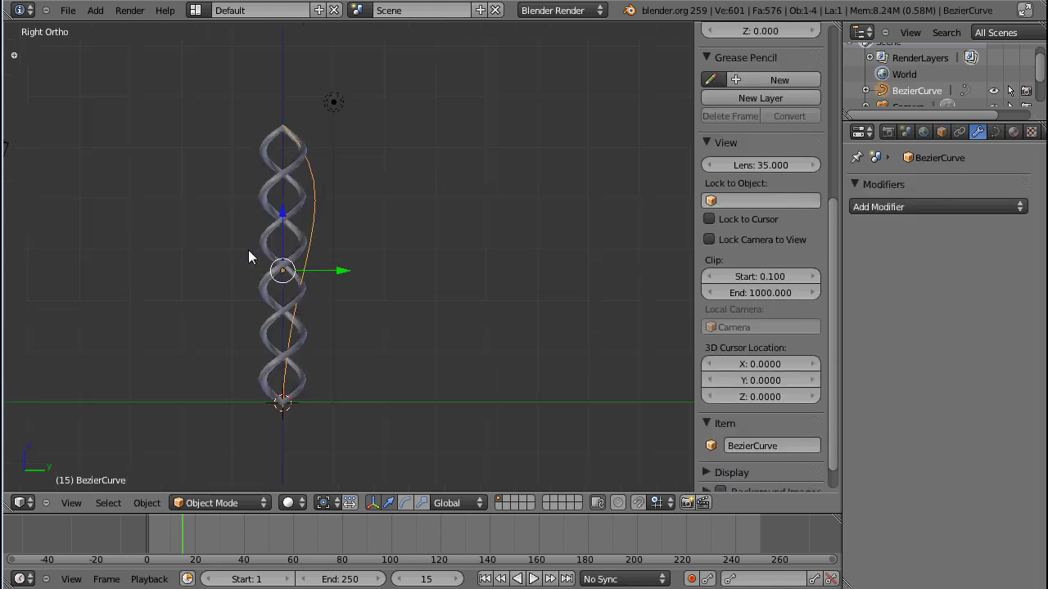
pyautogui.rightClick(293, 238)
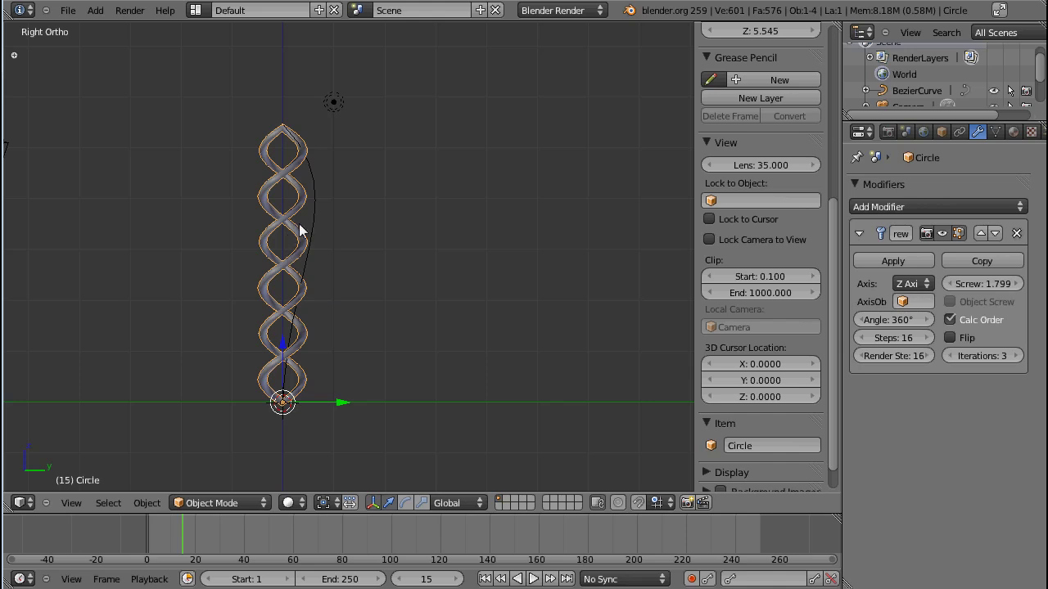
pyautogui.keyDown('shift'); pyautogui.rightClick(311, 180); pyautogui.keyUp('shift')
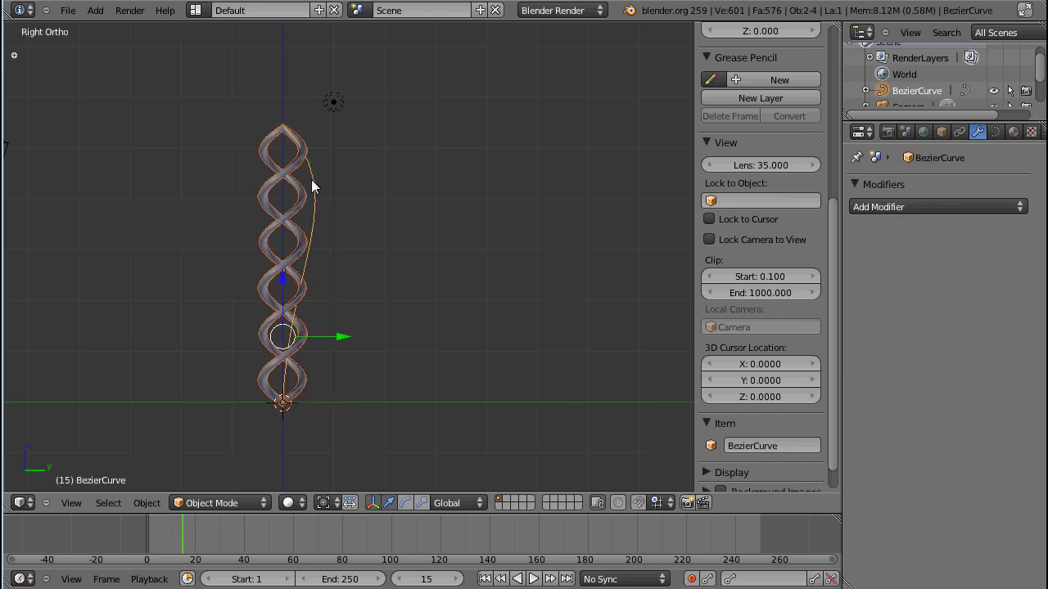
pyautogui.hotkey('ctrl', 'p')
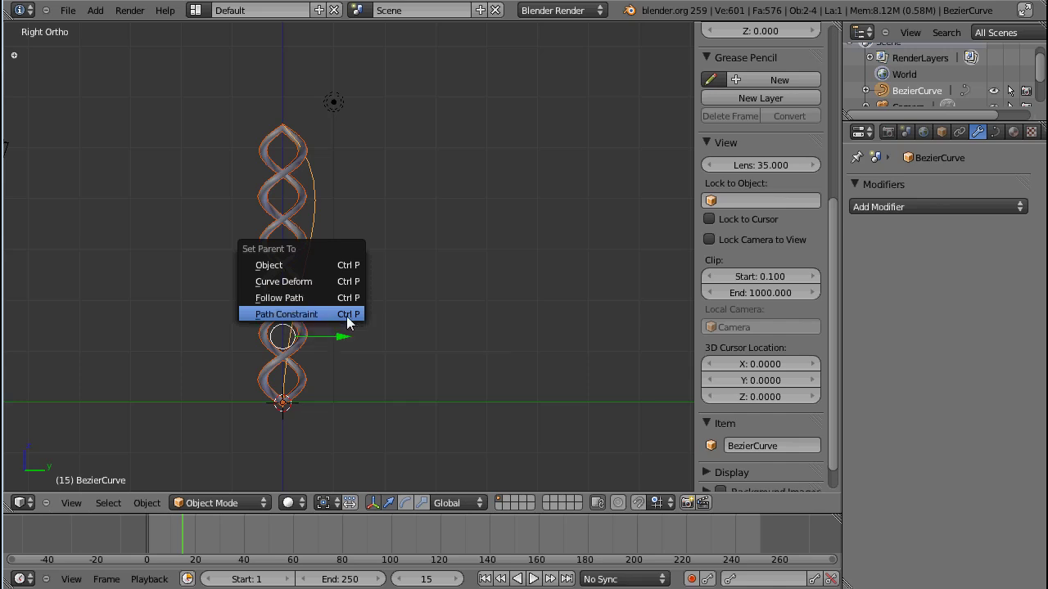
pyautogui.click(352, 281)
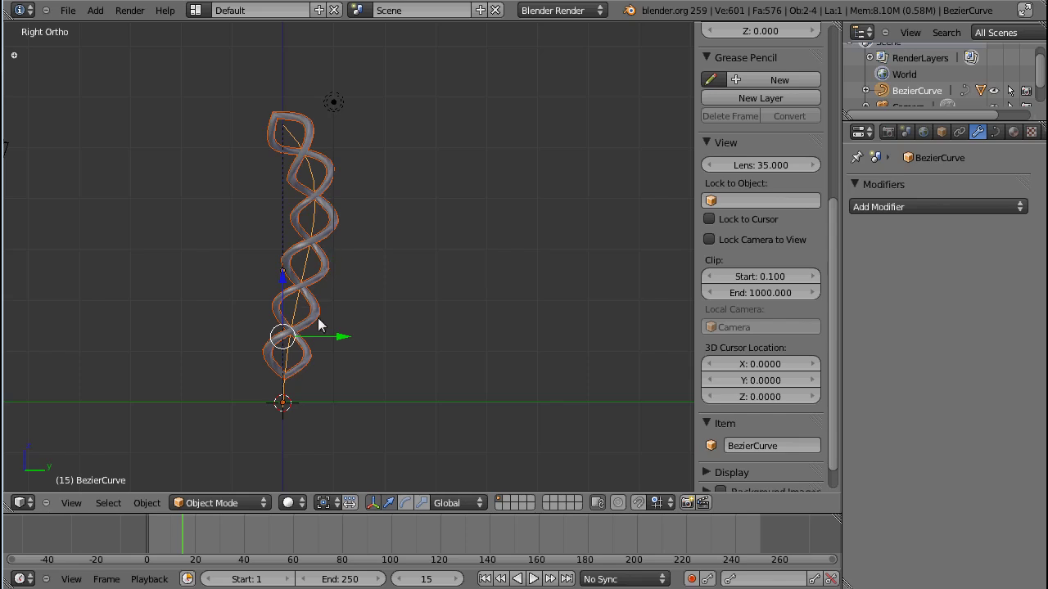
# Bend the curve into an arc by rotating its bottom point and moving its top point
pyautogui.press('Tab')
pyautogui.rightClick(289, 399)
pyautogui.press('r')
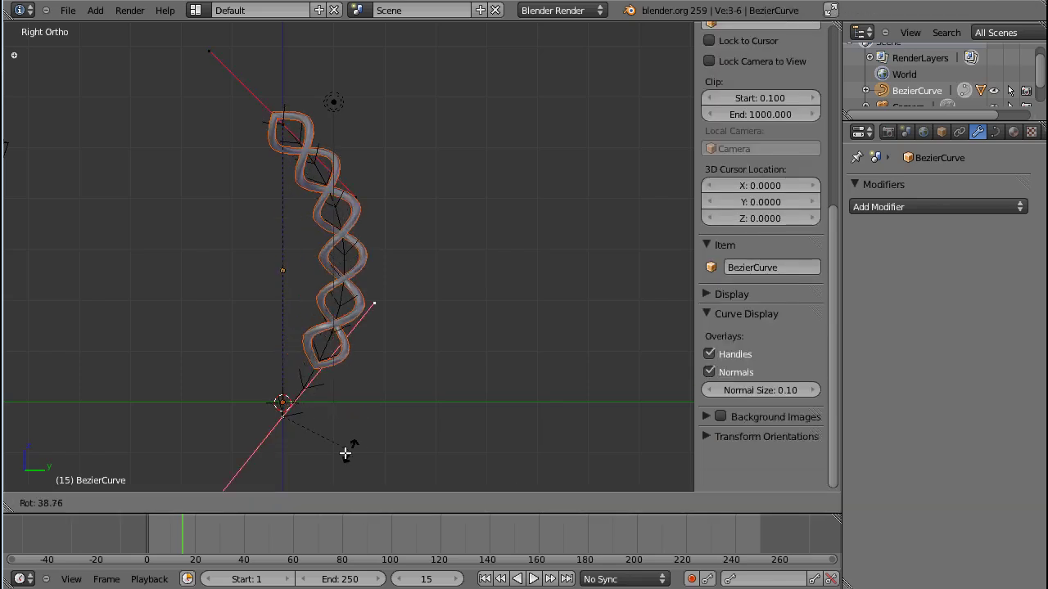
pyautogui.click(322, 452)
pyautogui.rightClick(311, 130)
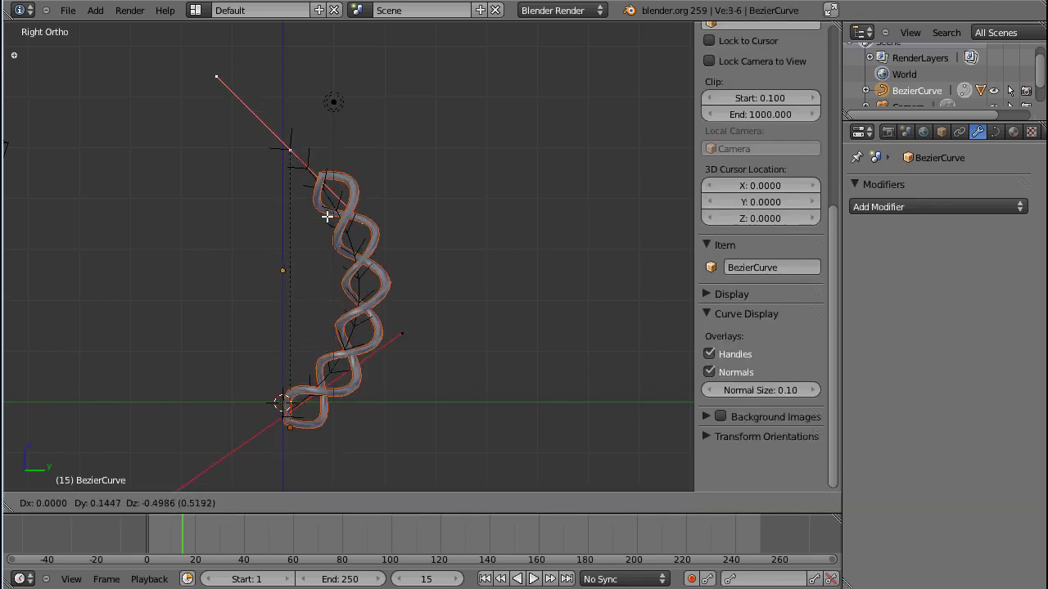
pyautogui.press('g')
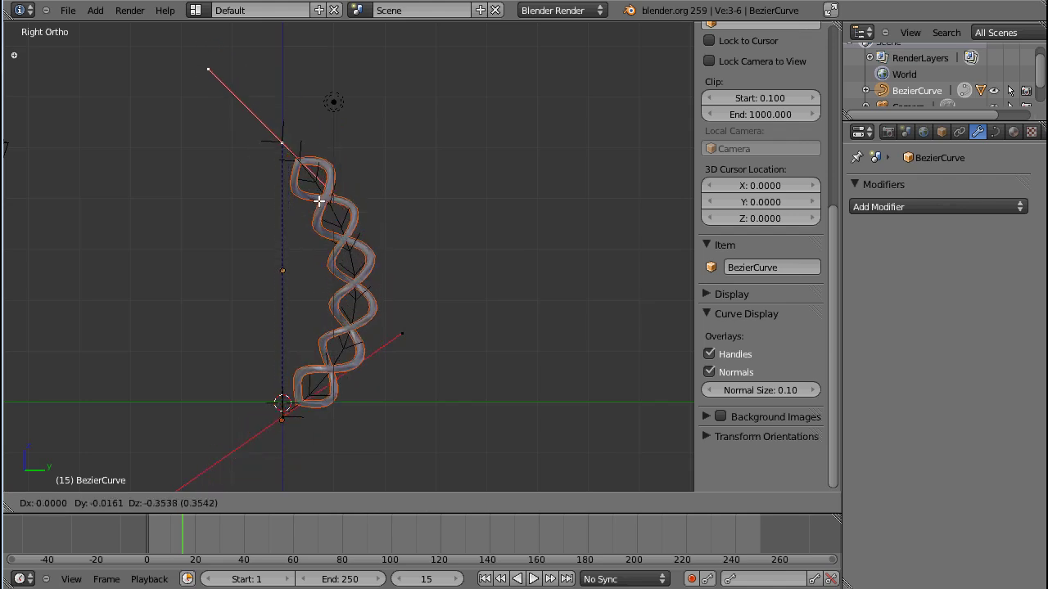
pyautogui.click(318, 202)
pyautogui.press('Tab')
pyautogui.rightClick(359, 238)
# Slide the helix tube along the Y axis
pyautogui.press('g')
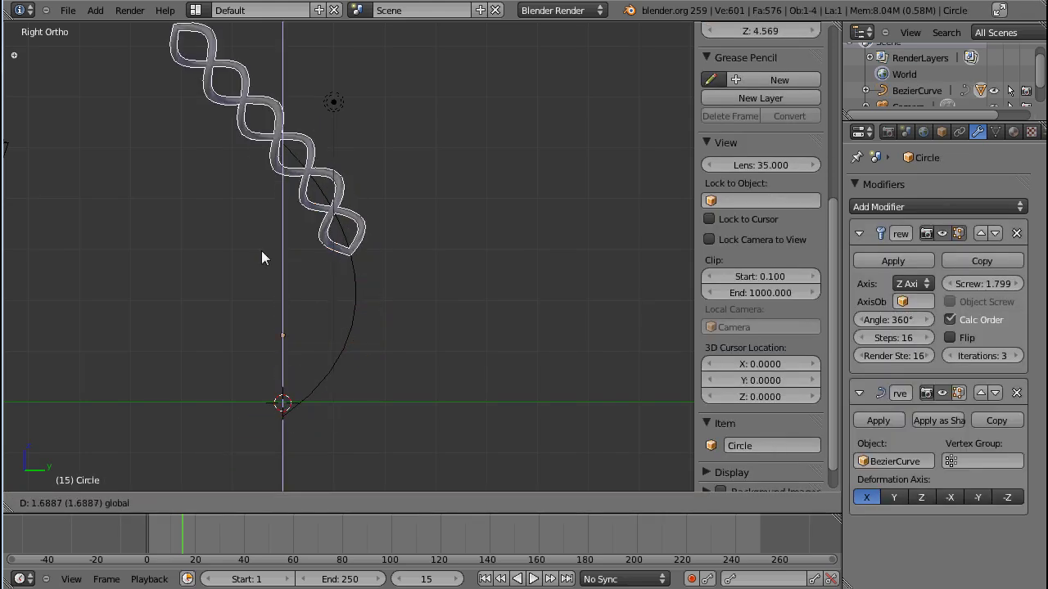
pyautogui.rightClick(282, 365)
pyautogui.press('g')
pyautogui.press('y')
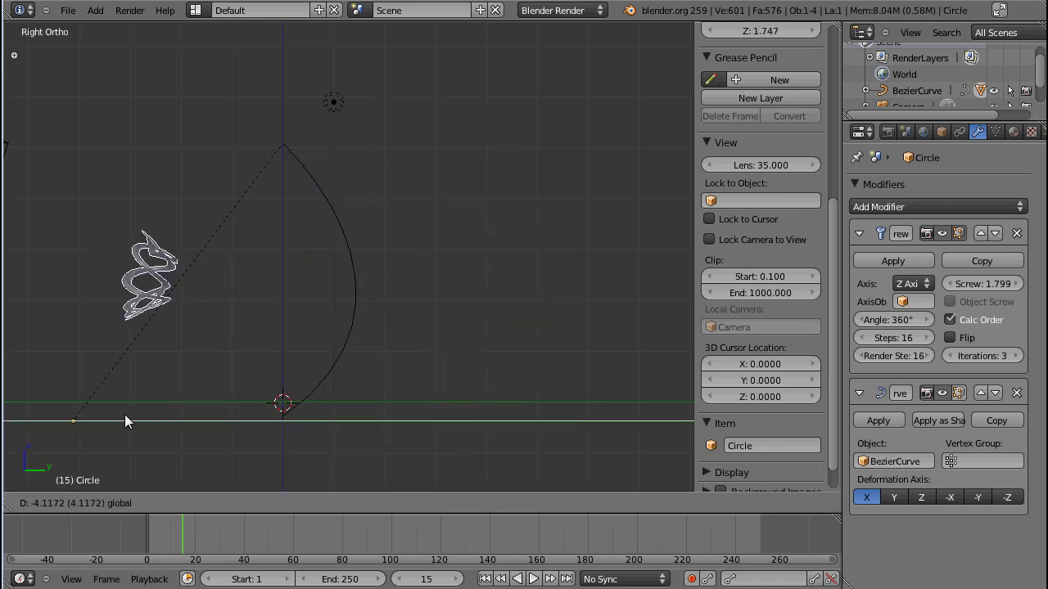
pyautogui.click(201, 381)
# Move the helix tube along Z and check it from front and right views
pyautogui.press('g')
pyautogui.press('z')
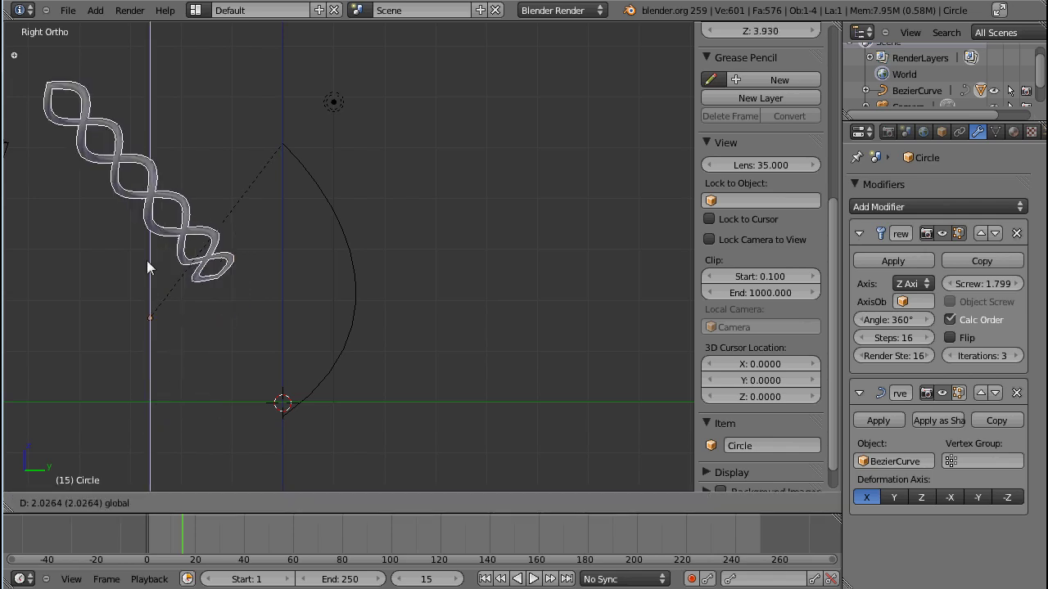
pyautogui.click(189, 365)
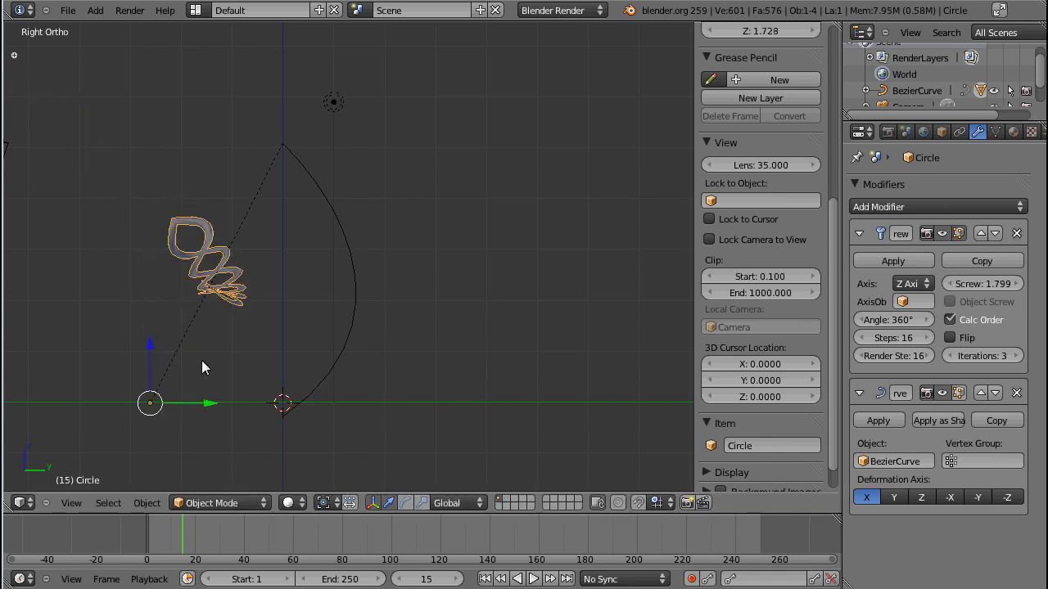
pyautogui.moveTo(201, 360); pyautogui.dragTo(216, 298, button='middle')
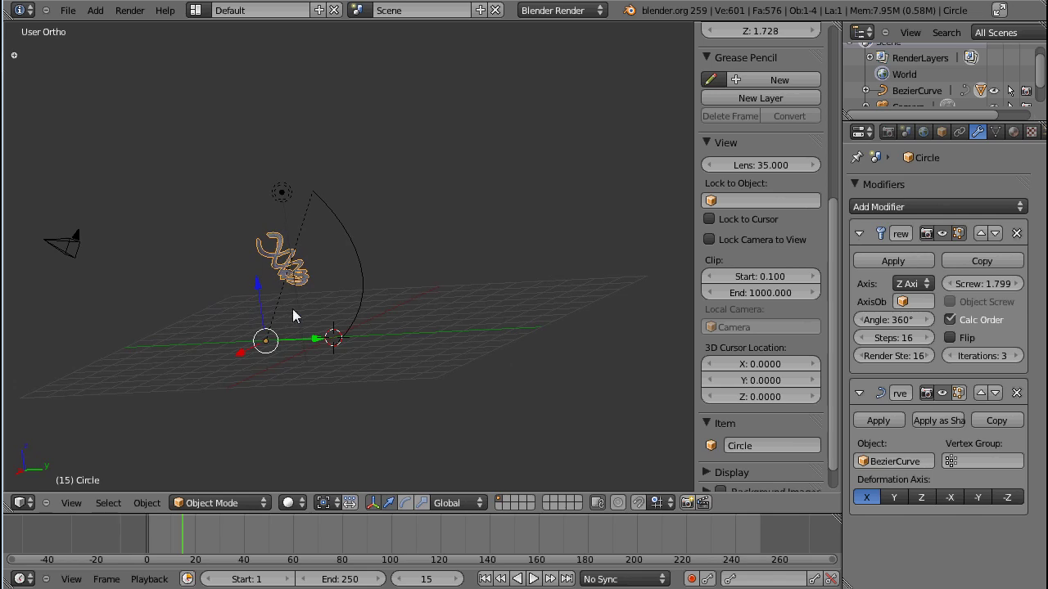
pyautogui.press('KP_1')
pyautogui.press('KP_3')
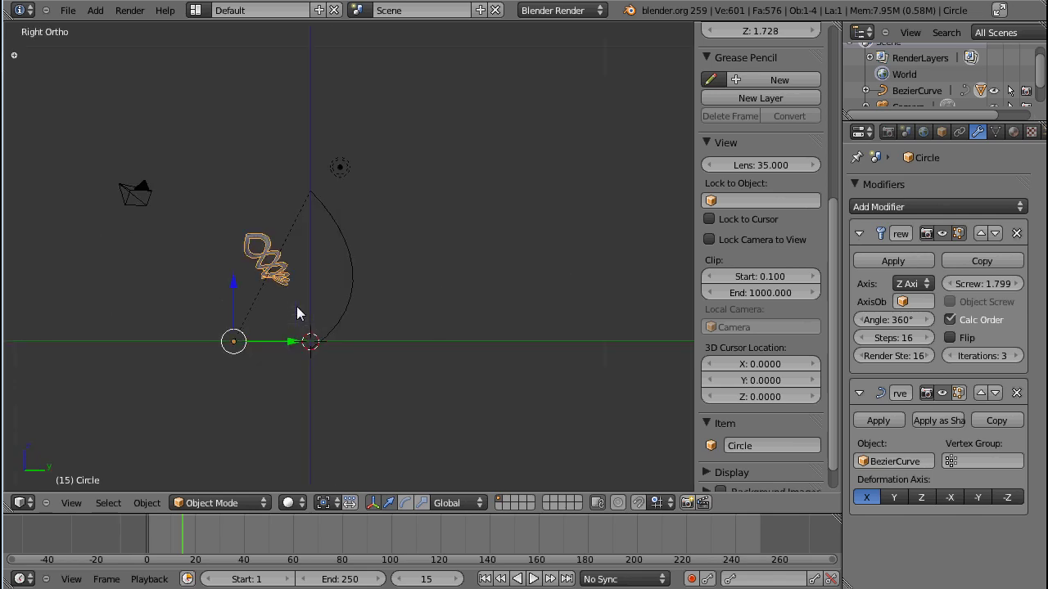
pyautogui.rightClick(353, 267)
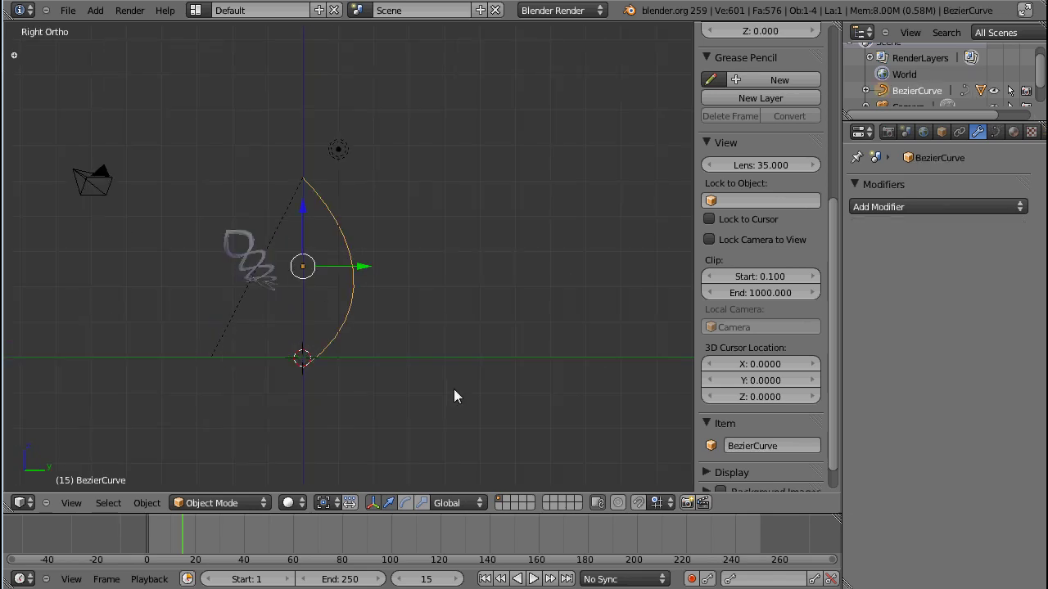
# Snap the 3D cursor to the curve's origin and the helix tube onto the cursor
pyautogui.hotkey('shift', 's')
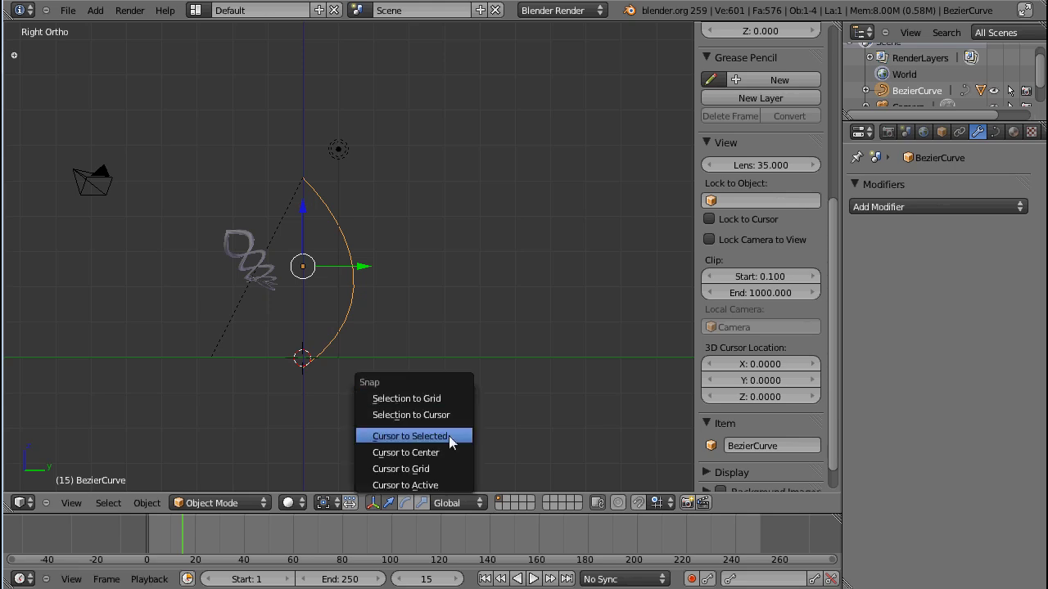
pyautogui.click(451, 436)
pyautogui.rightClick(272, 294)
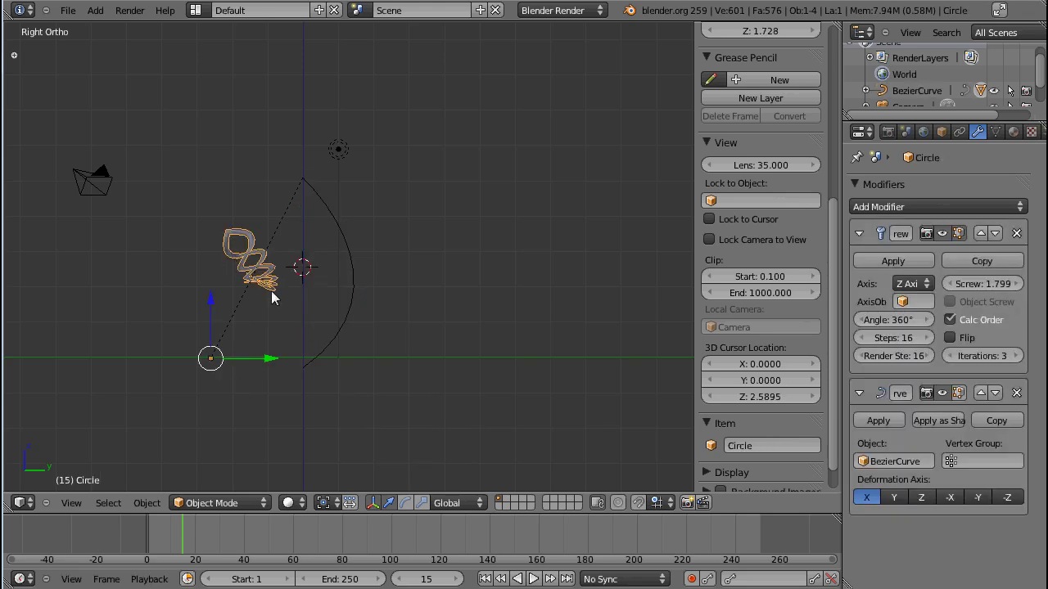
pyautogui.hotkey('shift', 's')
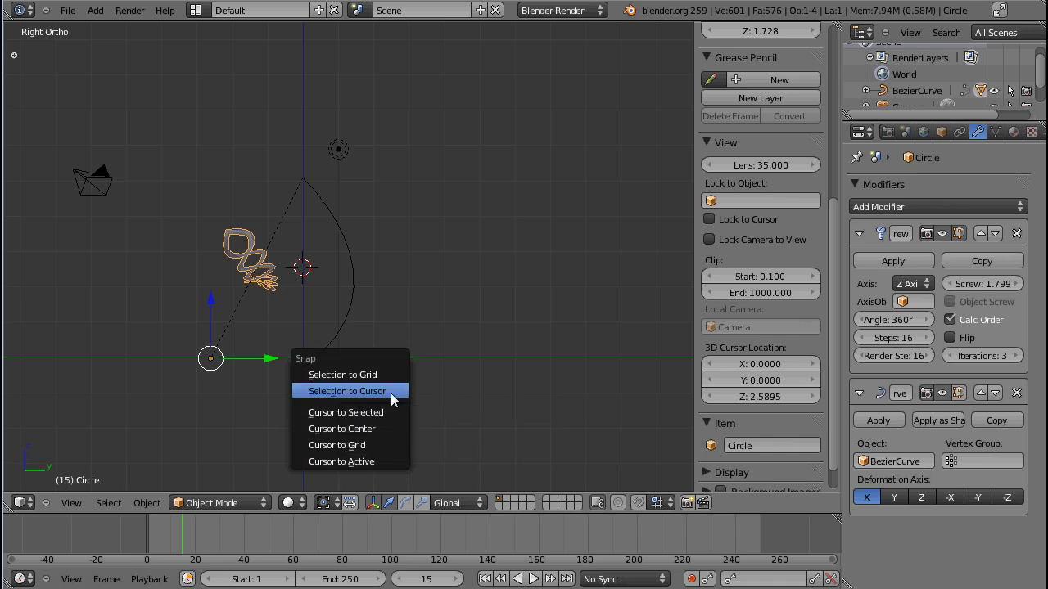
pyautogui.click(391, 398)
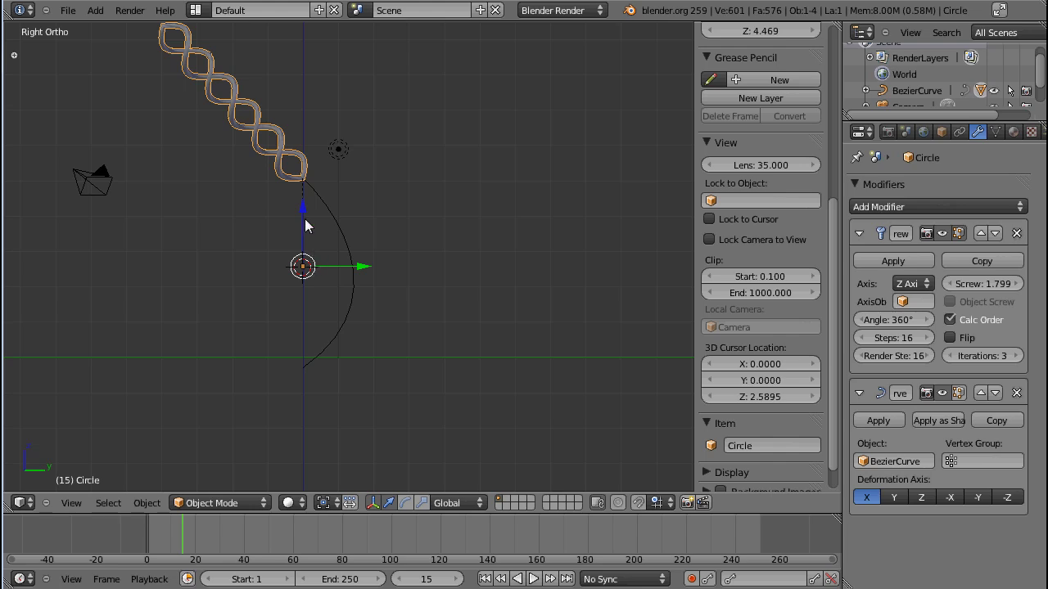
# Raise the helix tube along Z in two moves and inspect the spiral
pyautogui.press('g')
pyautogui.press('z')
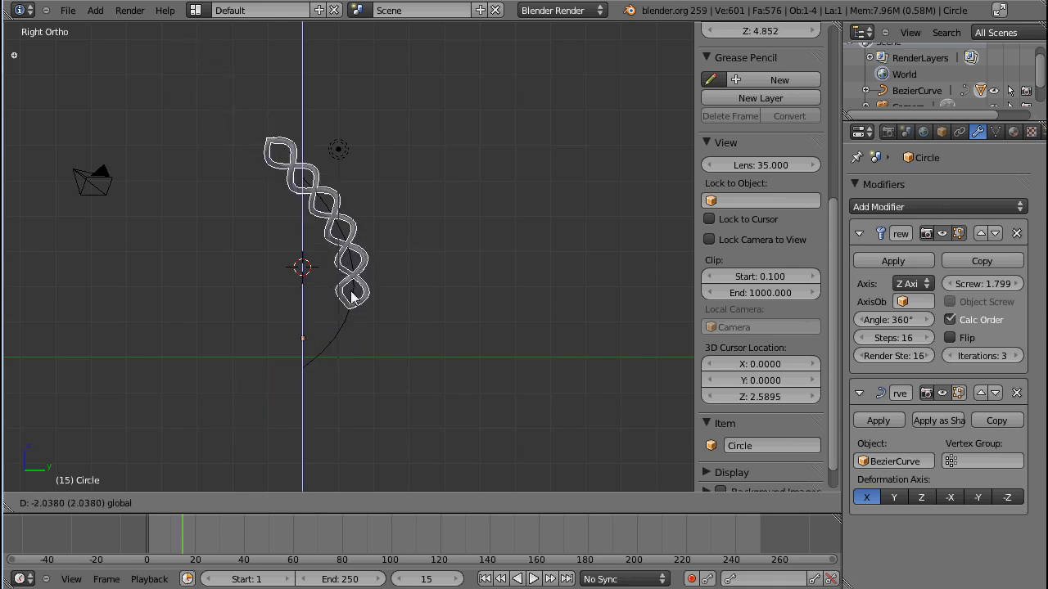
pyautogui.click(361, 336)
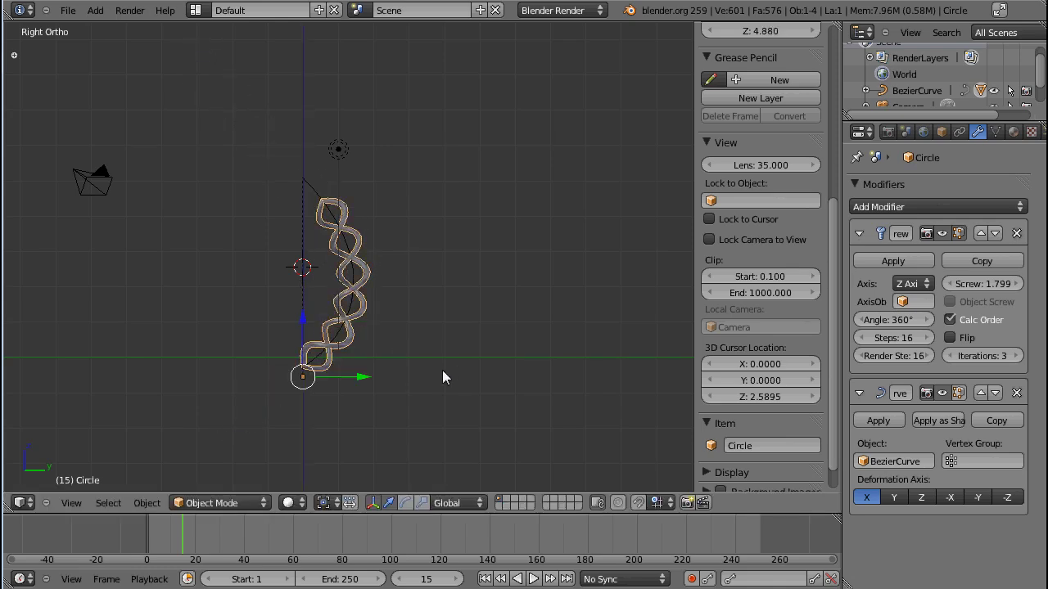
pyautogui.press('g')
pyautogui.press('z')
pyautogui.click(302, 302)
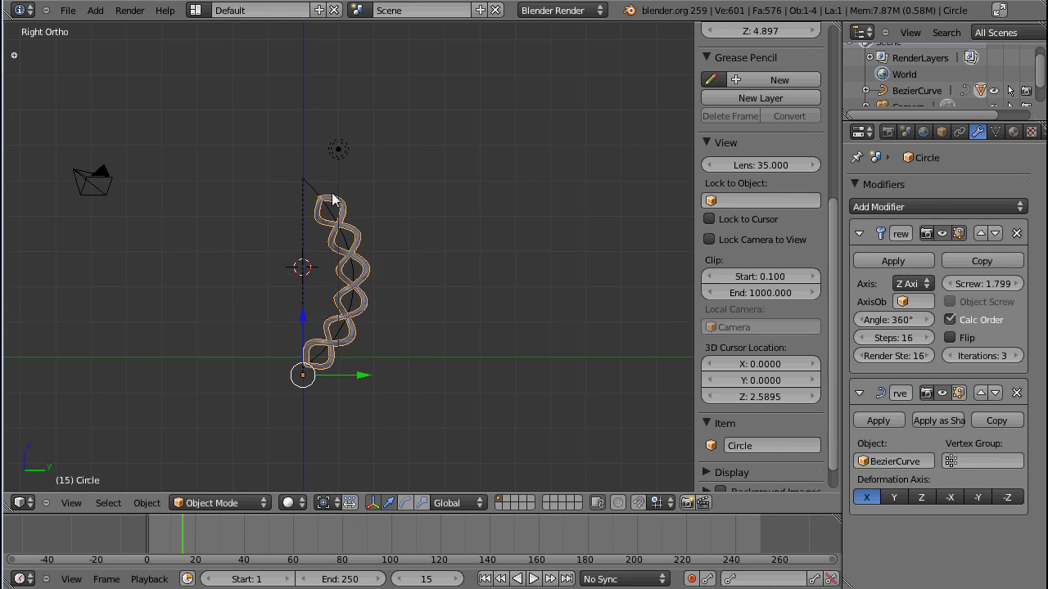
pyautogui.moveTo(332, 199); pyautogui.dragTo(352, 246, button='middle')
pyautogui.moveTo(309, 285); pyautogui.dragTo(326, 310, button='middle')
pyautogui.press('KP_1')
pyautogui.press('KP_3')
pyautogui.scroll(3, 352, 321)
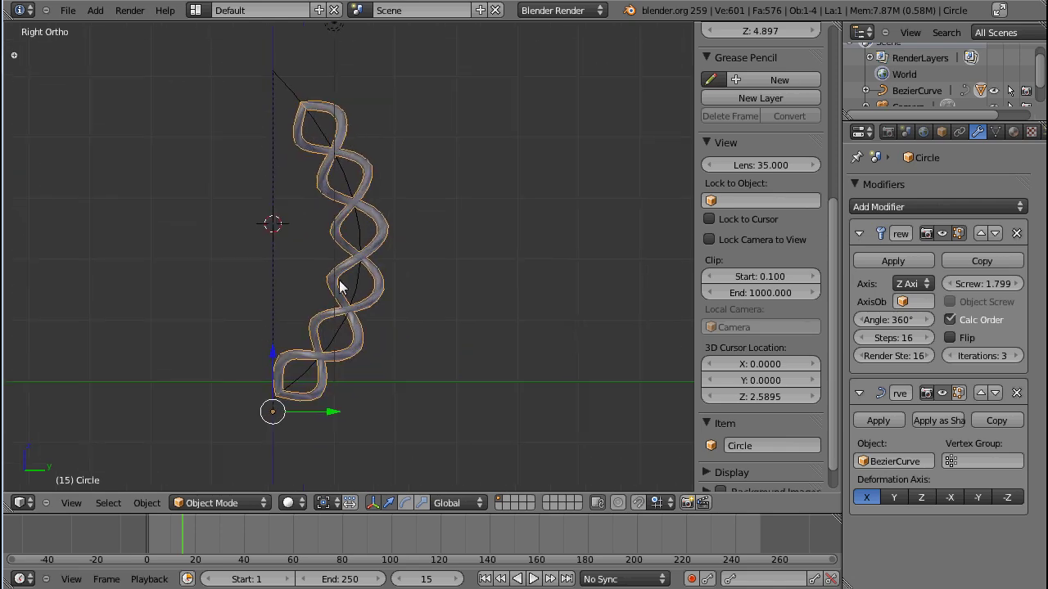
# Swing the Bezier curve's upper handle to the other side so the helix leans left
pyautogui.rightClick(370, 227)
pyautogui.press('Tab')
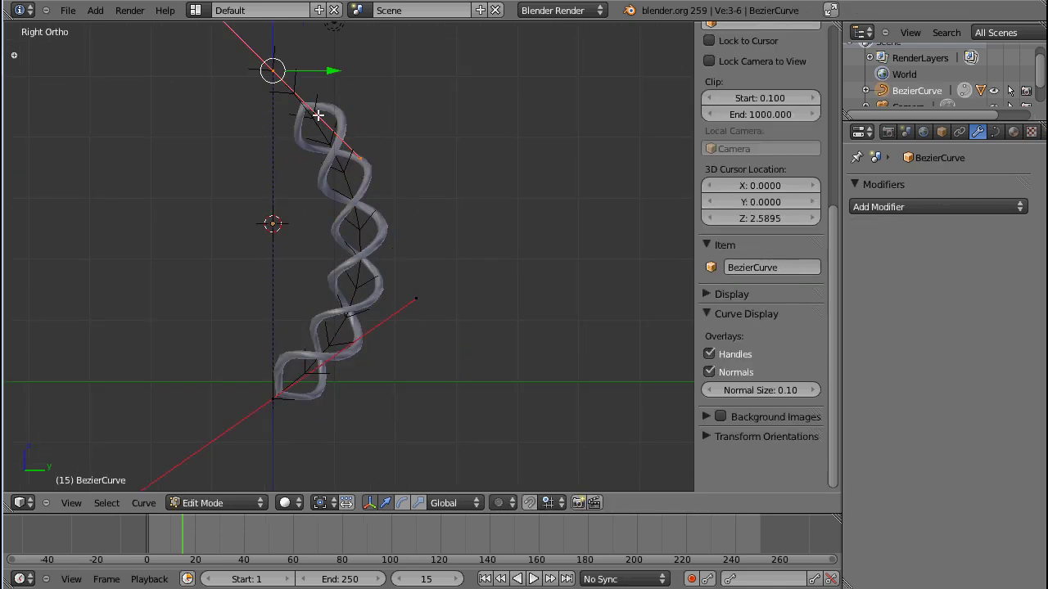
pyautogui.rightClick(366, 161)
pyautogui.press('g')
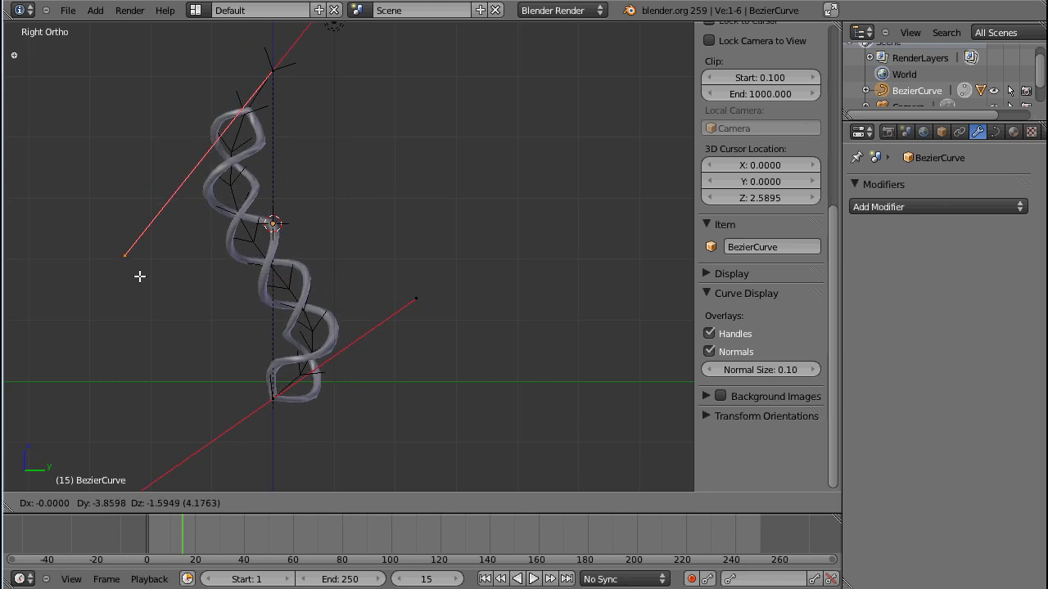
pyautogui.click(127, 311)
pyautogui.press('g')
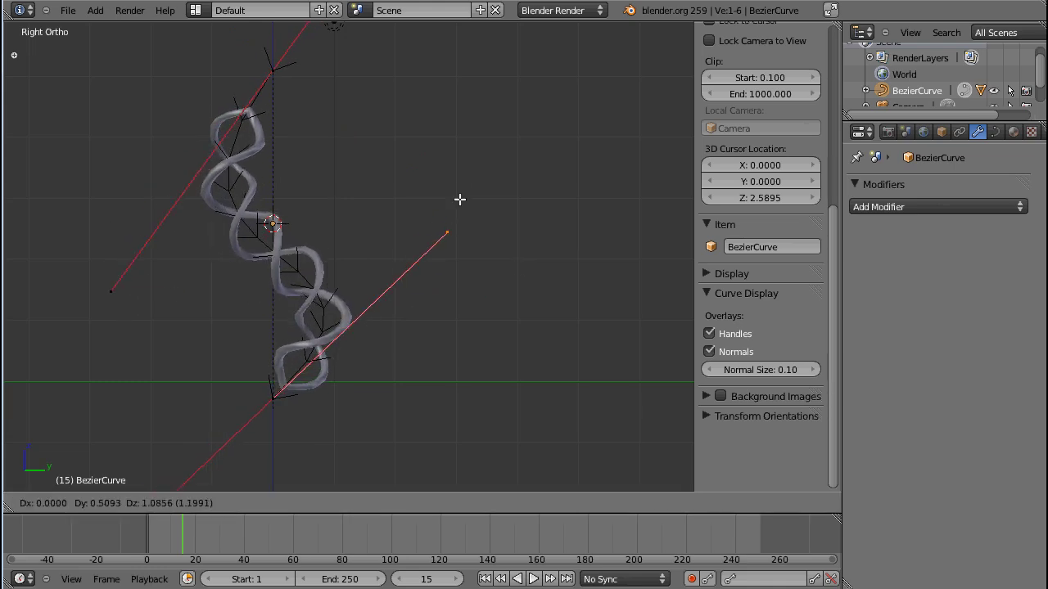
pyautogui.click(419, 245)
pyautogui.press('Tab')
pyautogui.rightClick(278, 262)
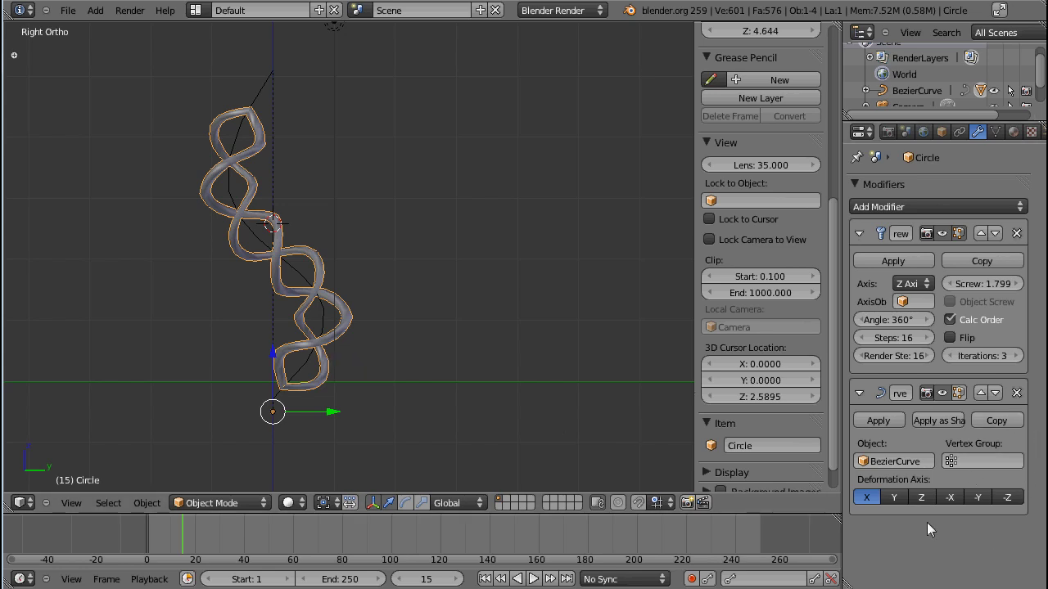
# Try the Y, X, Z and -X deformation axes, checking the helix from front and right views
pyautogui.click(894, 496)
pyautogui.scroll(-4, 455, 194)
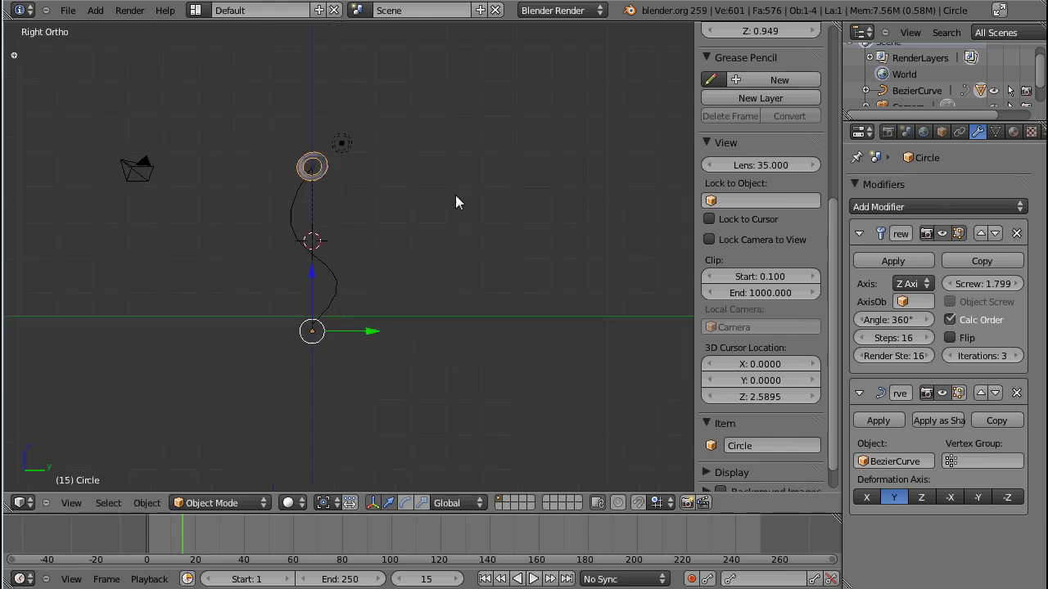
pyautogui.moveTo(456, 195); pyautogui.dragTo(292, 264, button='middle')
pyautogui.click(866, 497)
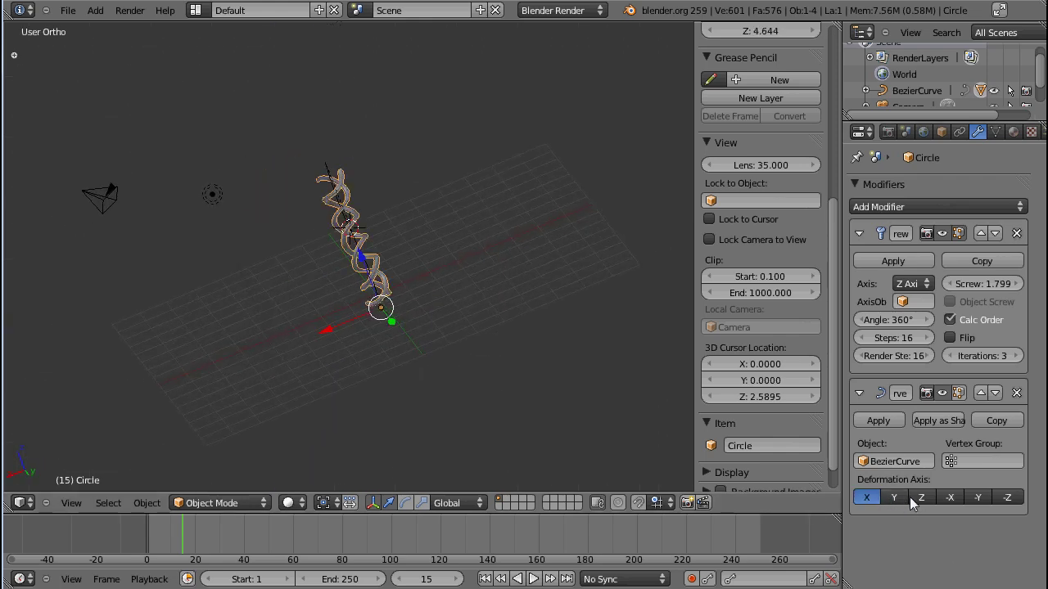
pyautogui.click(921, 498)
pyautogui.click(938, 501)
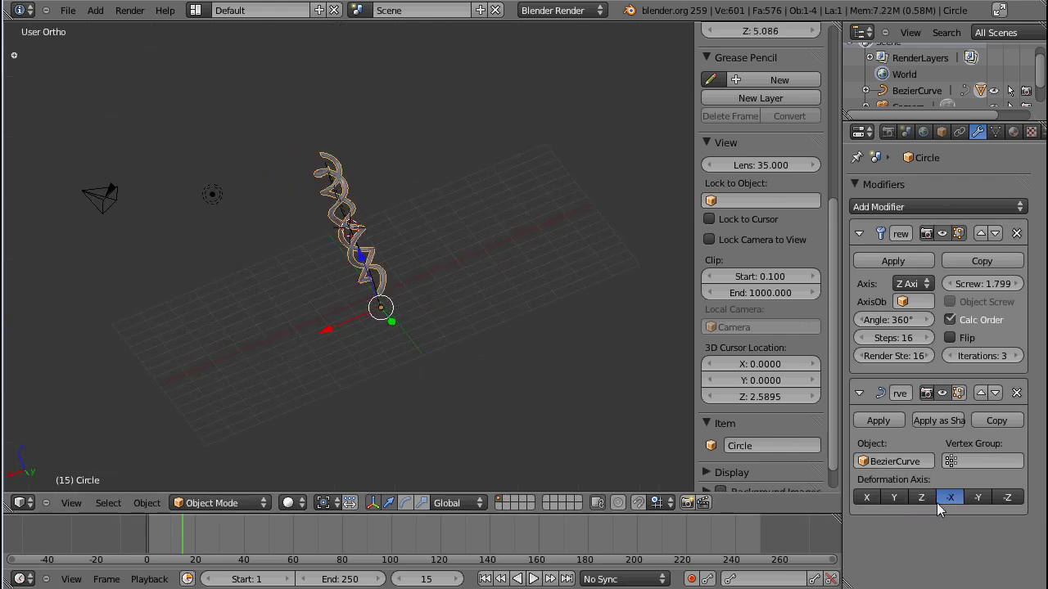
pyautogui.moveTo(524, 311); pyautogui.dragTo(561, 264, button='middle')
pyautogui.press('KP_1')
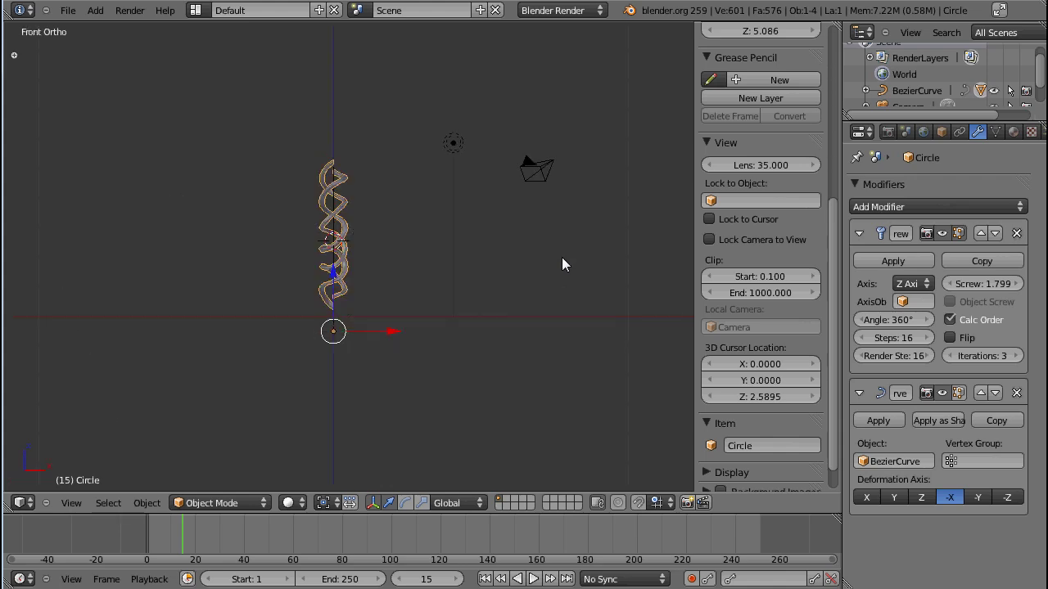
pyautogui.press('KP_3')
pyautogui.scroll(4, 563, 264)
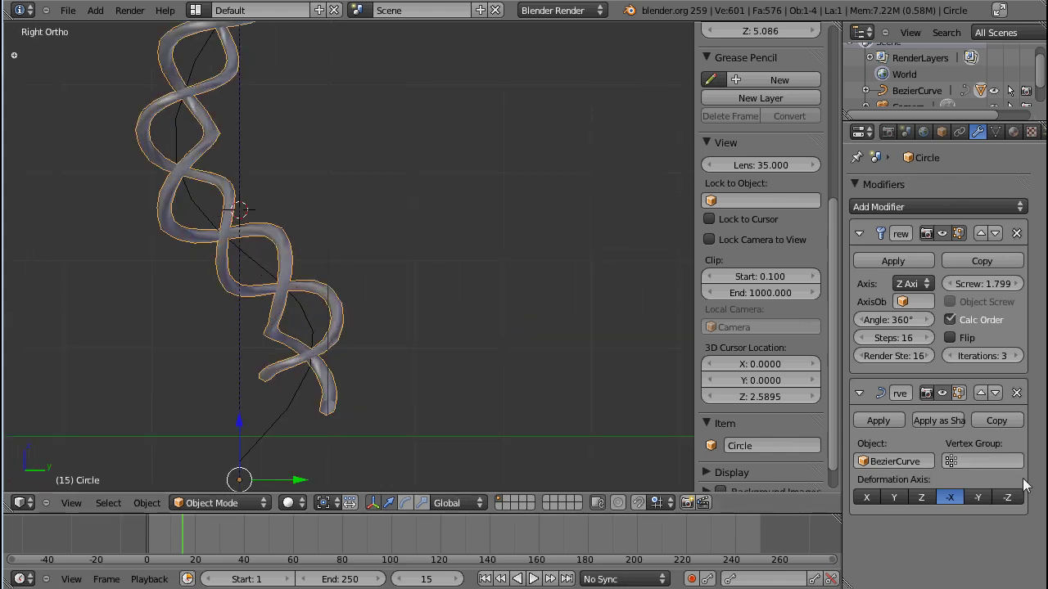
# Try the negative axes including -Z, then return the deformation axis to X
pyautogui.click(977, 497)
pyautogui.click(1007, 497)
pyautogui.moveTo(262, 302); pyautogui.dragTo(319, 350, button='middle')
pyautogui.scroll(-3, 319, 350)
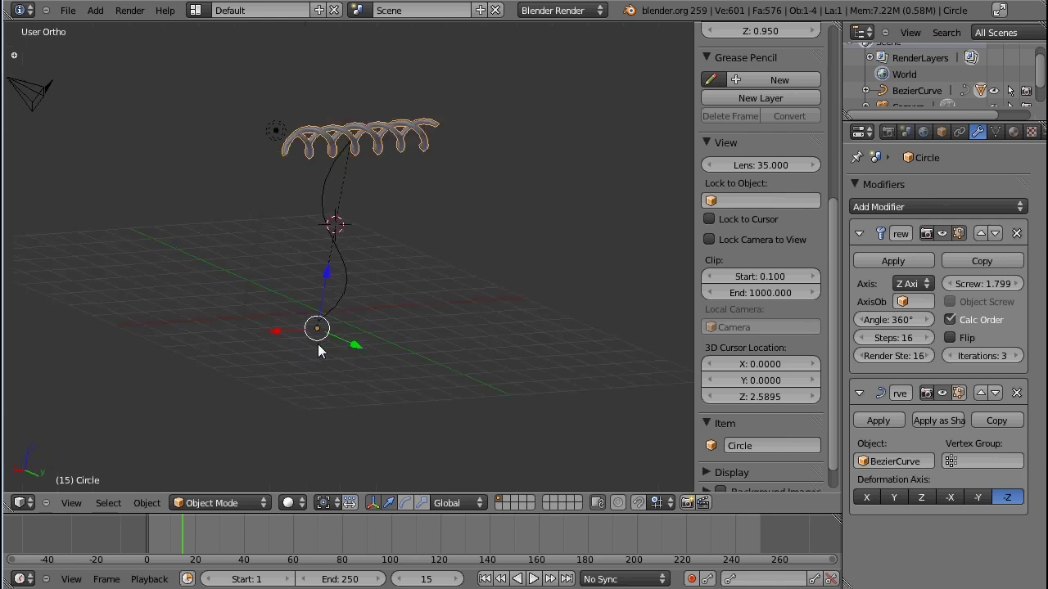
pyautogui.click(867, 497)
pyautogui.moveTo(364, 263); pyautogui.dragTo(447, 278, button='middle')
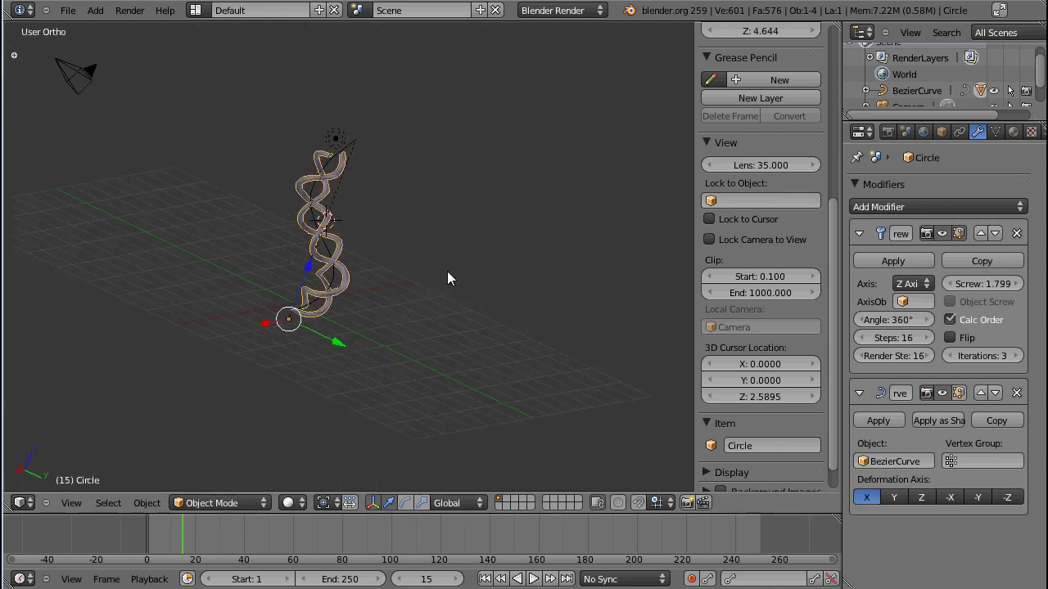
pyautogui.press('KP_1')
pyautogui.press('KP_3')
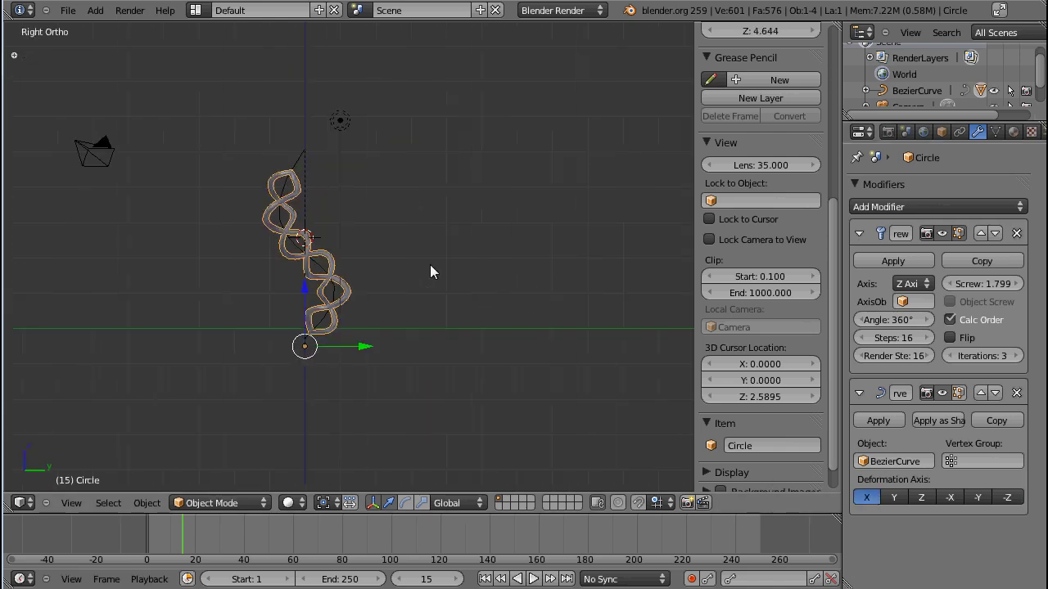
pyautogui.scroll(3, 431, 272)
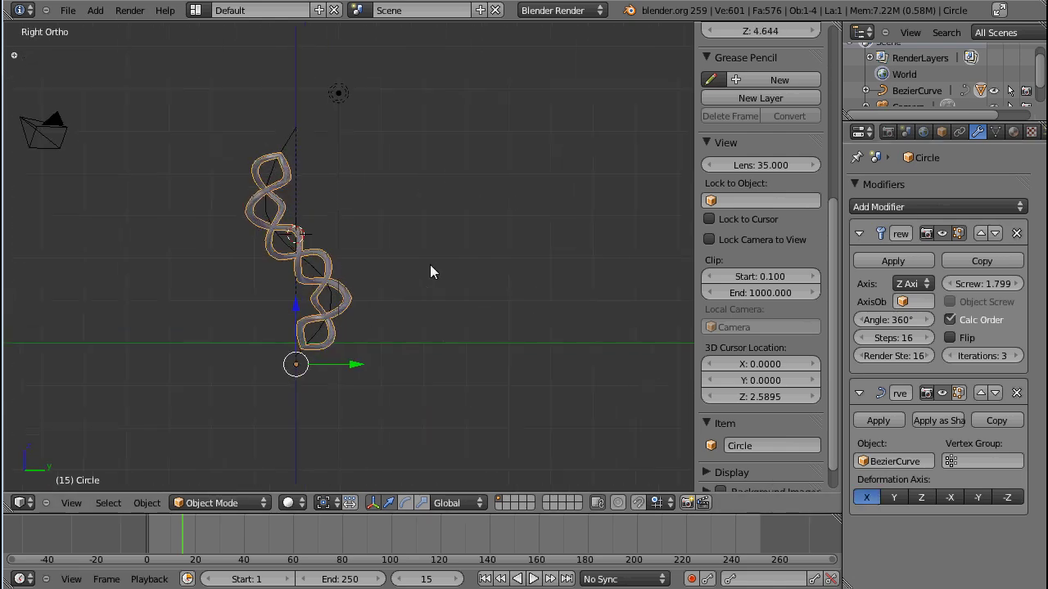
# Set the deformation axis to Y and test-slide the Circle along Z and Y
pyautogui.click(894, 498)
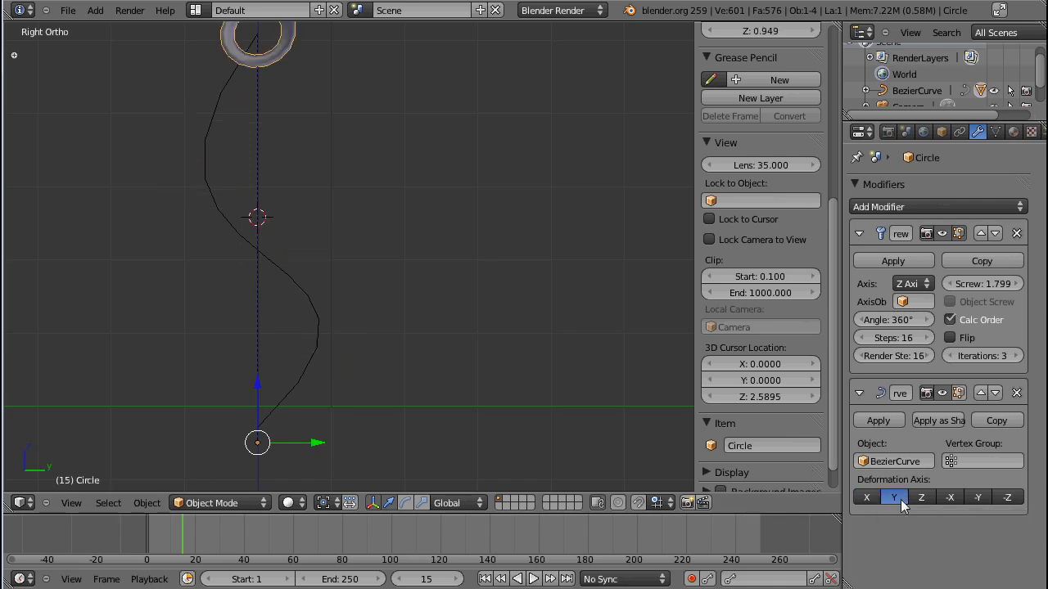
pyautogui.moveTo(408, 307); pyautogui.dragTo(317, 235, button='middle')
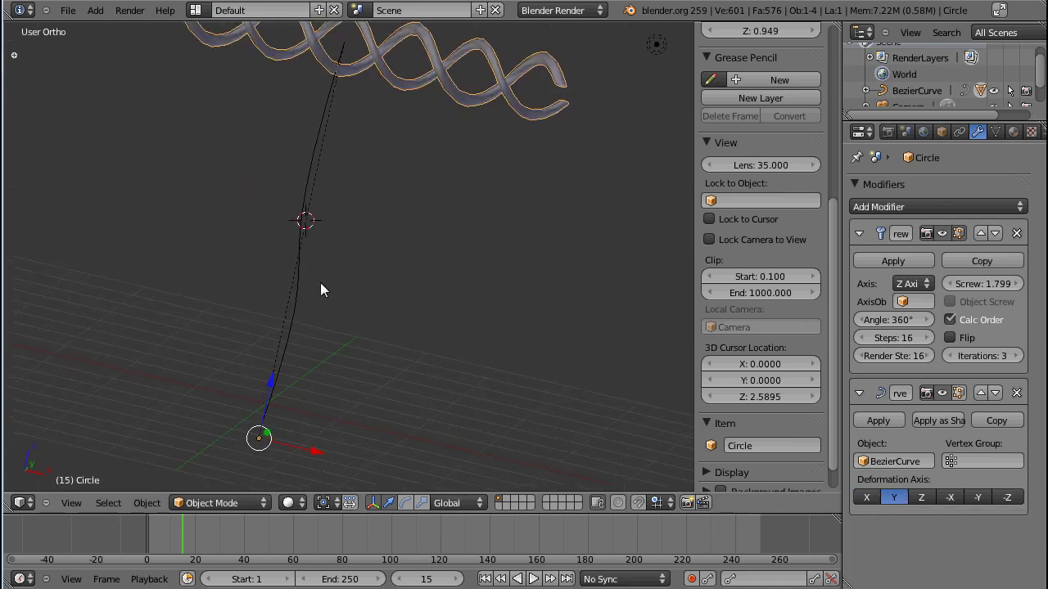
pyautogui.moveTo(276, 375); pyautogui.dragTo(265, 432)
pyautogui.rightClick(265, 432)
pyautogui.moveTo(400, 352); pyautogui.dragTo(320, 325, button='middle')
pyautogui.moveTo(286, 321); pyautogui.dragTo(338, 233)
pyautogui.rightClick(338, 233)
pyautogui.moveTo(428, 183); pyautogui.dragTo(334, 222, button='middle')
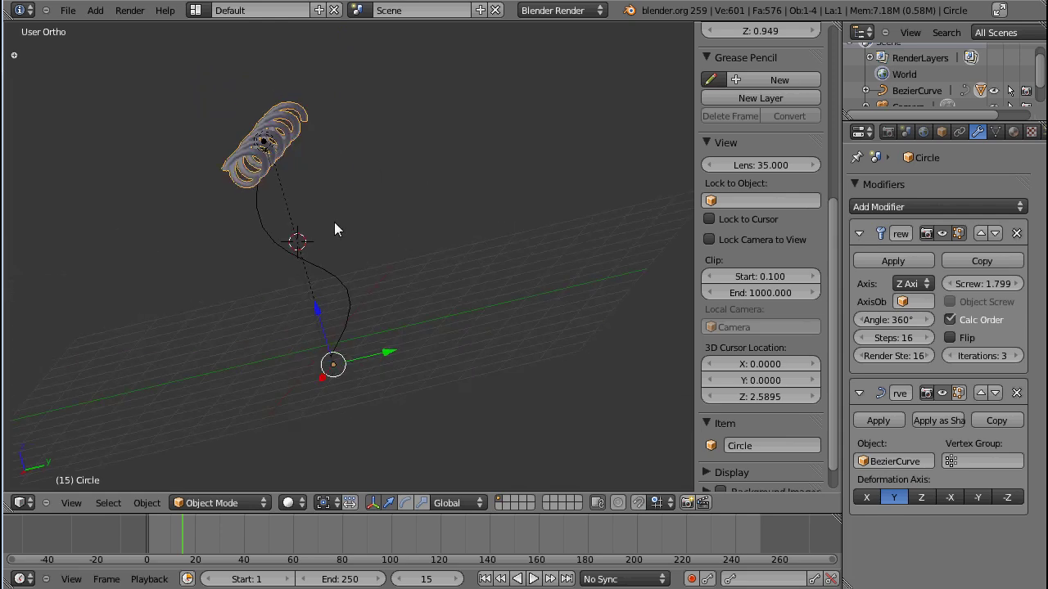
pyautogui.moveTo(379, 357); pyautogui.dragTo(451, 360)
# Cancel the Circle's Y slide, test another, and switch the deformation axis to X
pyautogui.rightClick(451, 360)
pyautogui.moveTo(306, 304); pyautogui.dragTo(347, 341, button='middle')
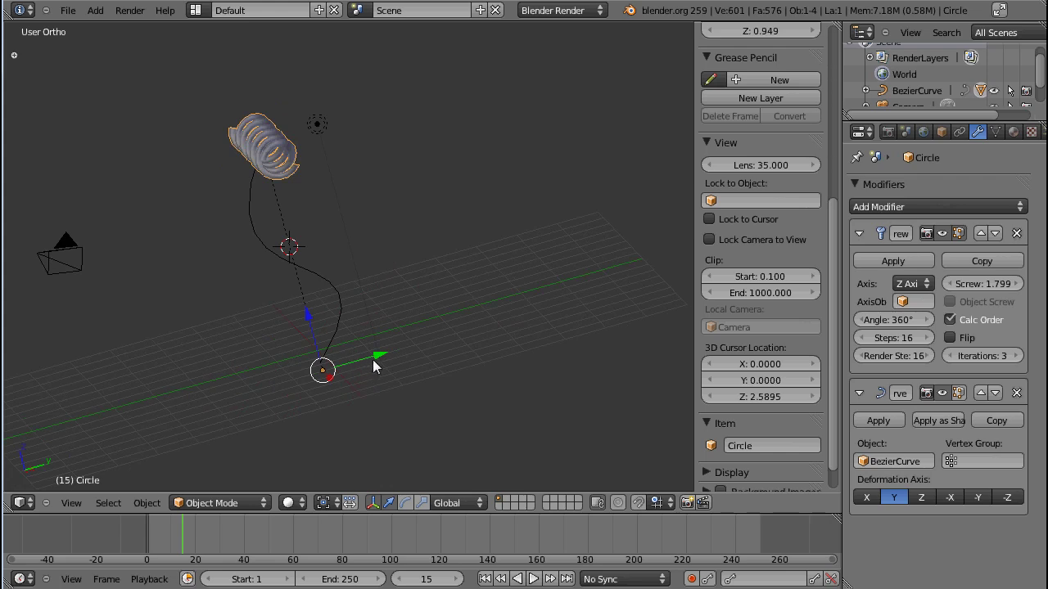
pyautogui.moveTo(374, 361); pyautogui.dragTo(476, 380)
pyautogui.moveTo(336, 311); pyautogui.dragTo(537, 267, button='middle')
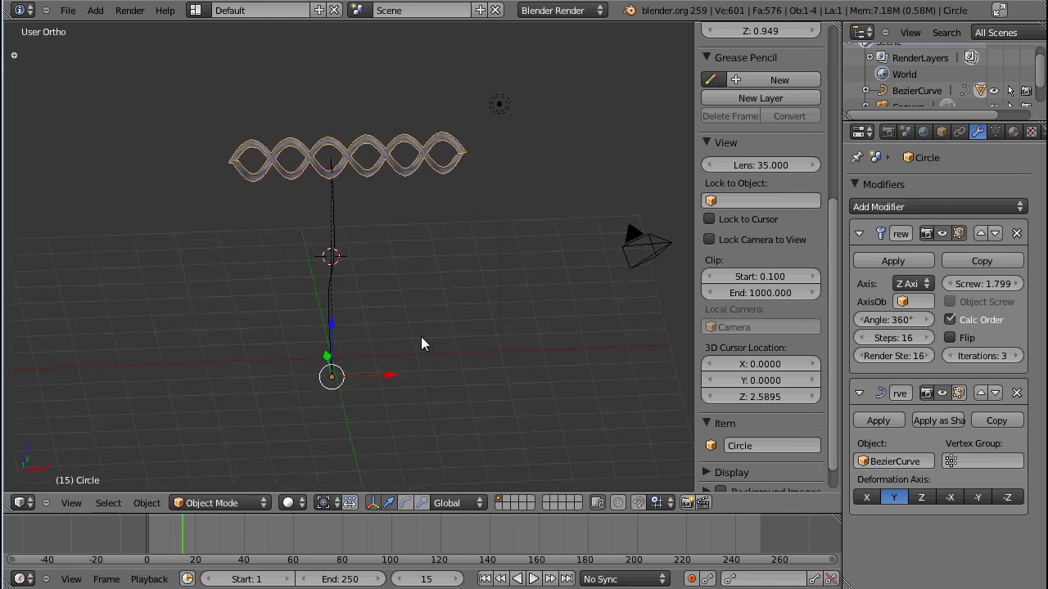
pyautogui.click(869, 499)
pyautogui.moveTo(680, 415); pyautogui.dragTo(367, 344, button='middle')
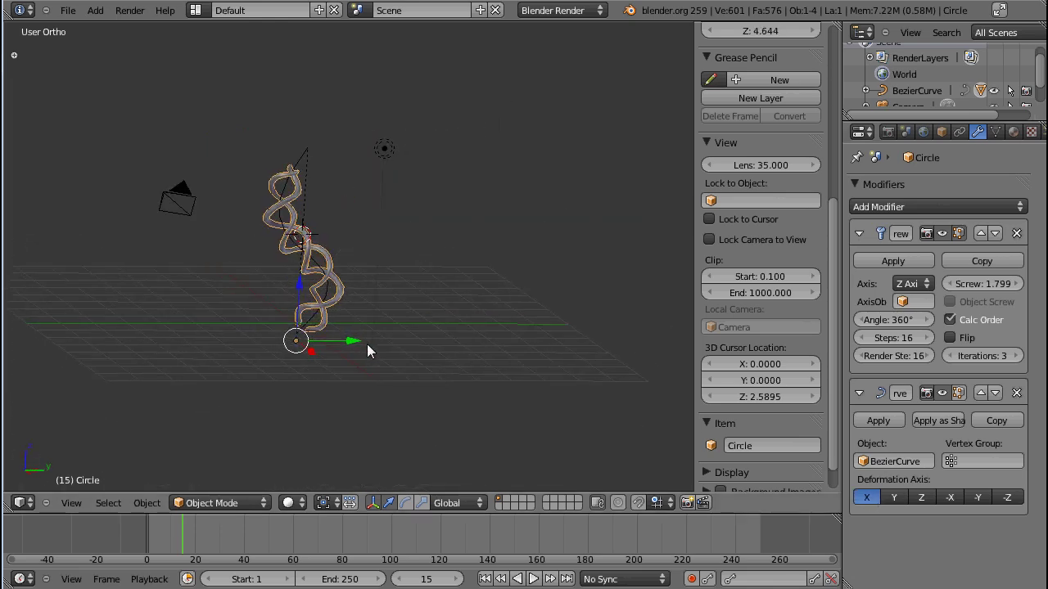
# Switch the deformation axis to -Y and test Y, Z and X moves of the Circle, cancelling each
pyautogui.click(976, 499)
pyautogui.press('g')
pyautogui.press('y')
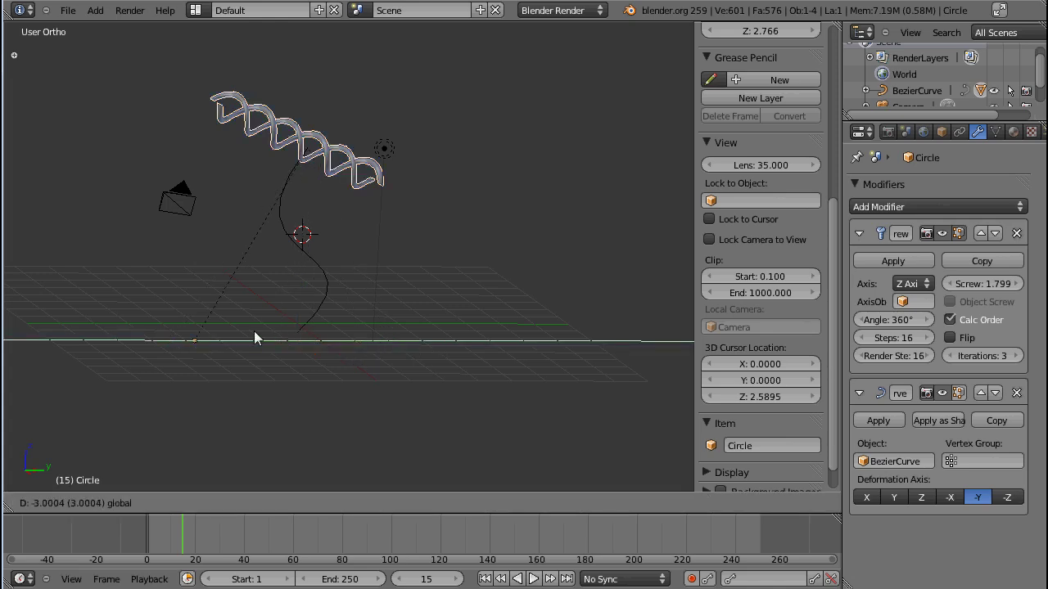
pyautogui.press('Escape')
pyautogui.moveTo(302, 300); pyautogui.dragTo(316, 433)
pyautogui.press('Escape')
pyautogui.moveTo(314, 353)
pyautogui.mouseDown()
pyautogui.moveTo(299, 334)
pyautogui.moveTo(327, 348)
pyautogui.mouseUp()
pyautogui.press('Escape')
# Cancel one more Z slide of the Circle and return the deformation axis to X
pyautogui.moveTo(330, 332); pyautogui.dragTo(355, 303, button='middle')
pyautogui.moveTo(355, 303); pyautogui.dragTo(320, 370)
pyautogui.press('Escape')
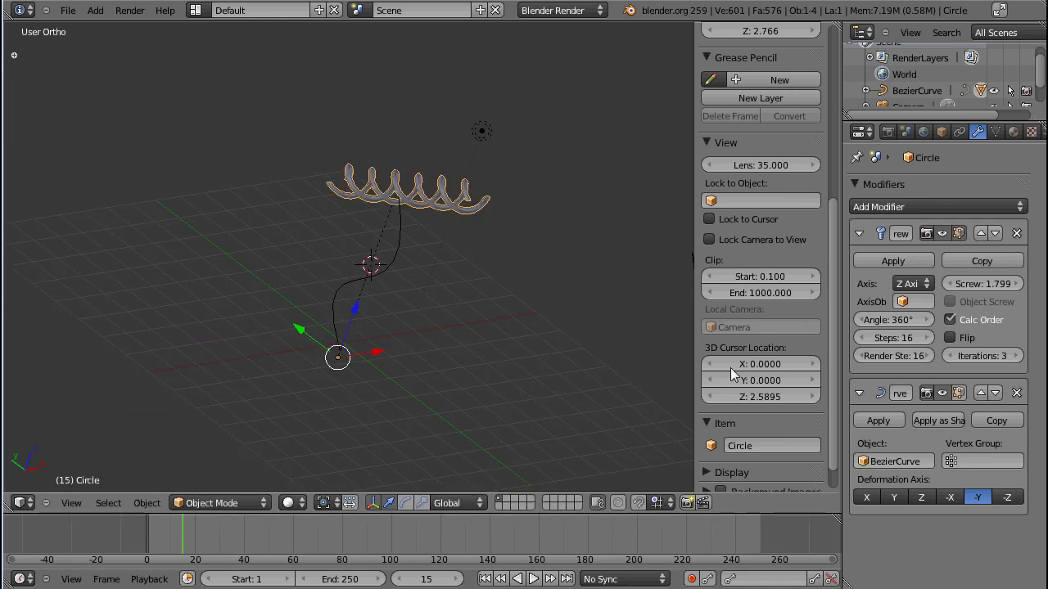
pyautogui.click(871, 498)
pyautogui.moveTo(623, 361); pyautogui.dragTo(261, 345, button='middle')
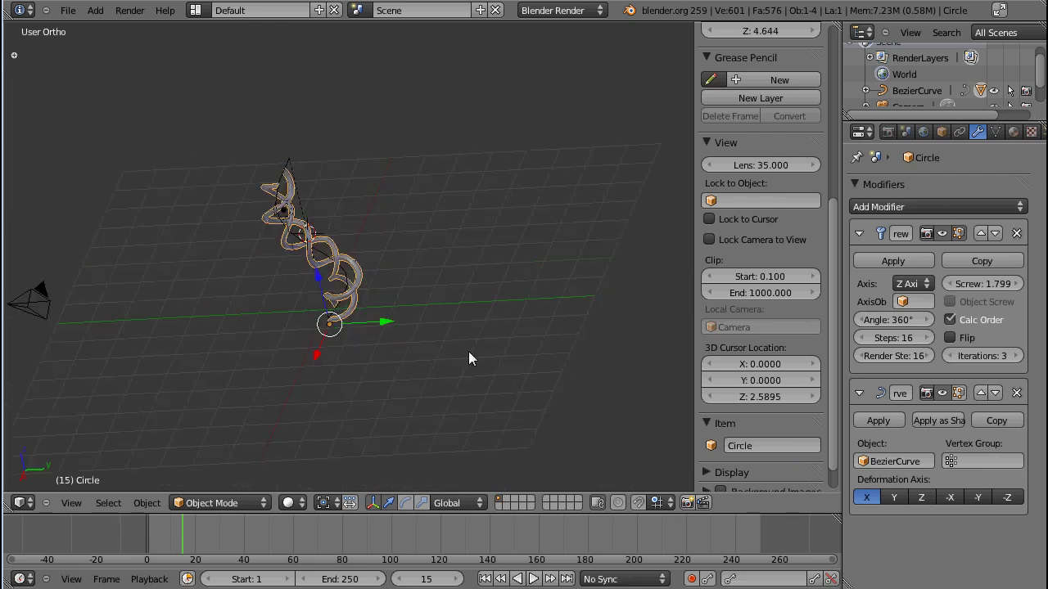
pyautogui.moveTo(390, 318); pyautogui.dragTo(410, 255, button='middle')
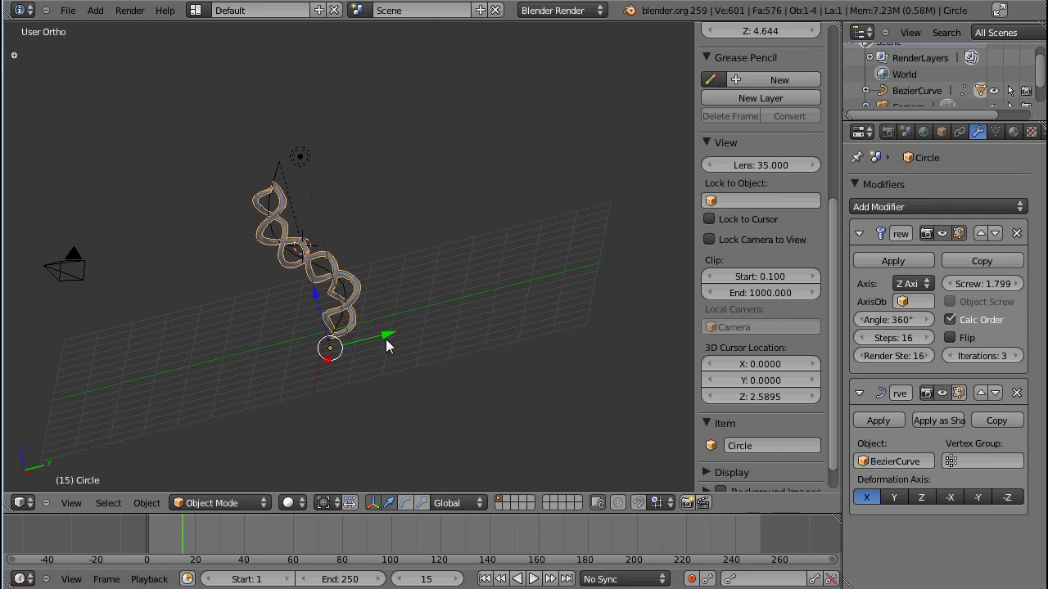
pyautogui.click(950, 206)
pyautogui.click(950, 207)
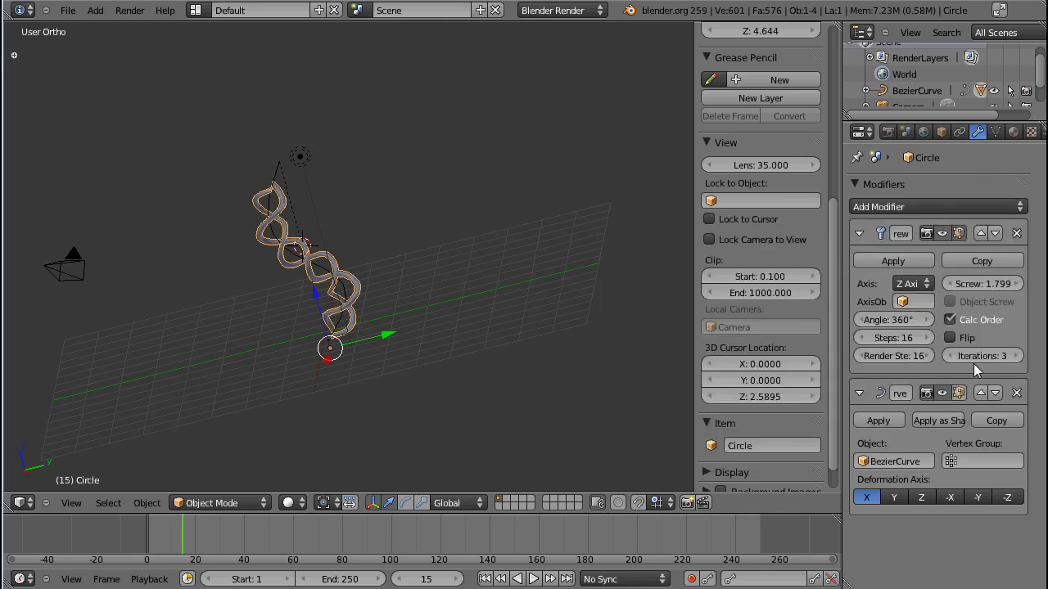
pyautogui.click(996, 464)
pyautogui.click(900, 208)
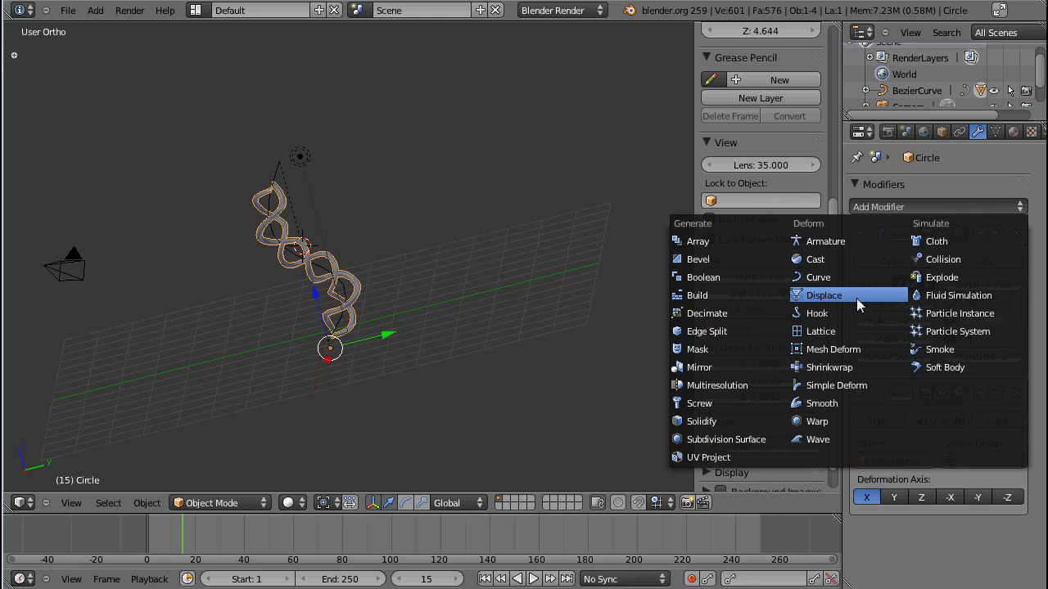